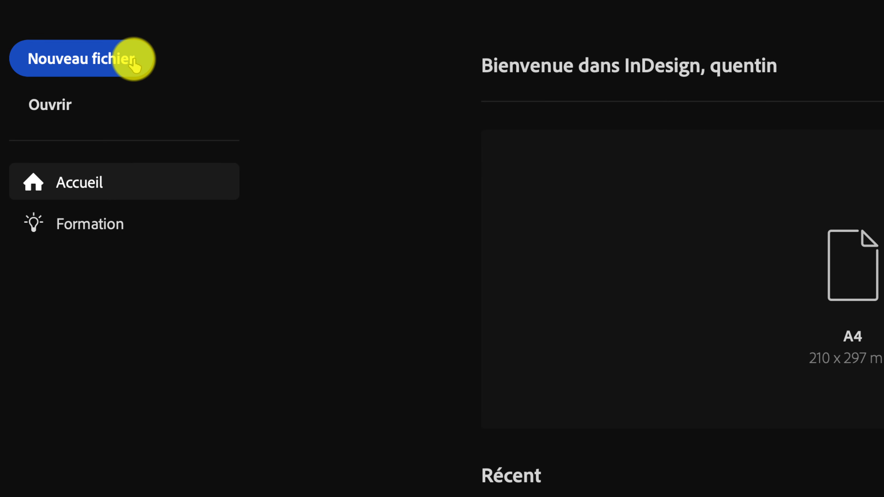
Step: Start a new document and name it "Roll Up"
left_click(135, 65)
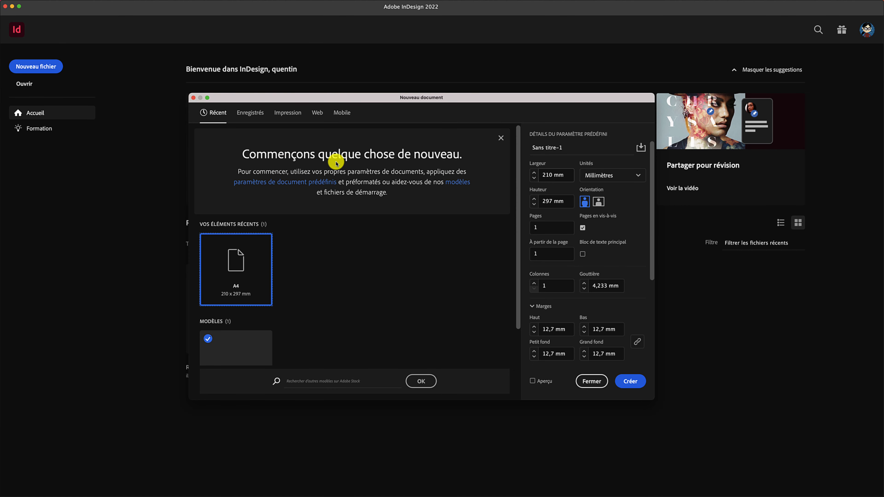
left_click(549, 148)
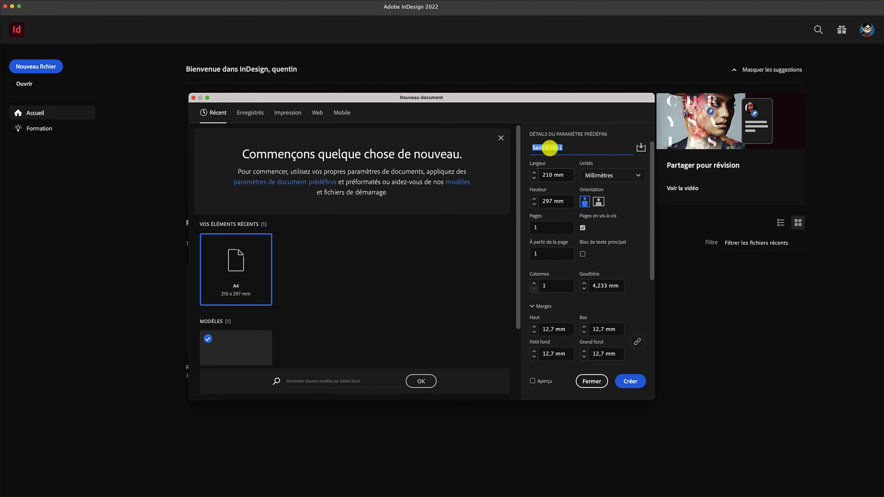
type("Roll")
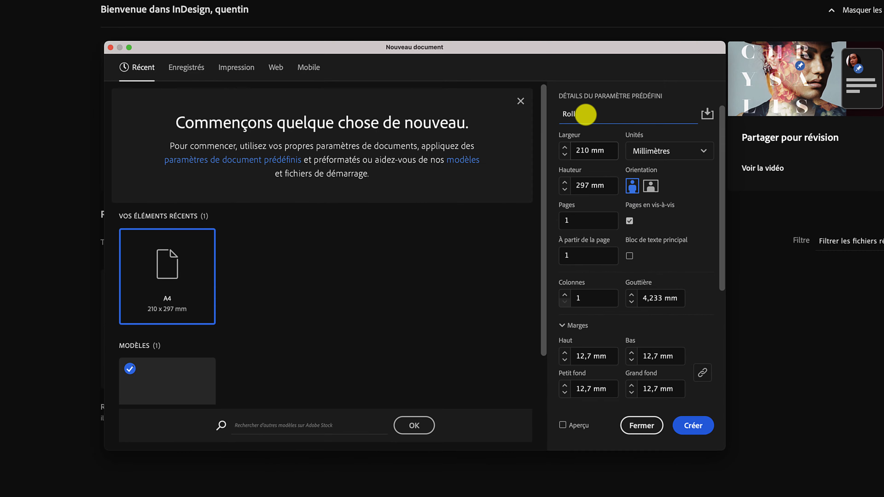
type(" Up")
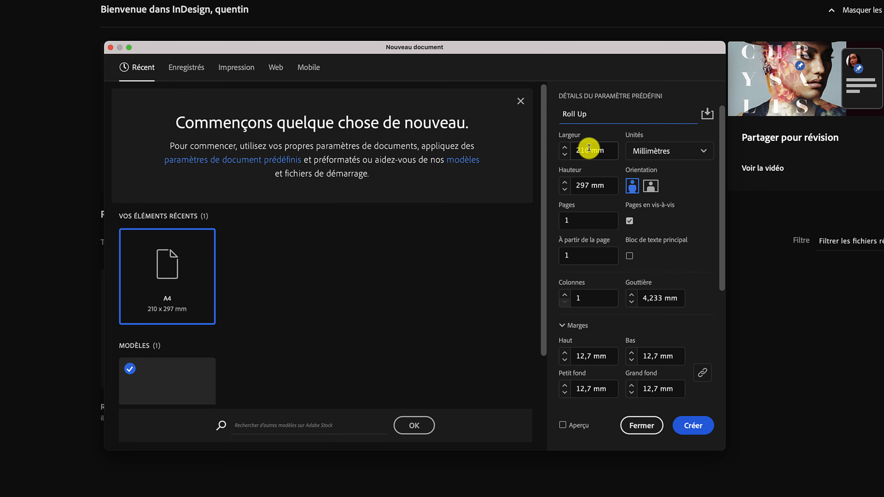
left_click(583, 191)
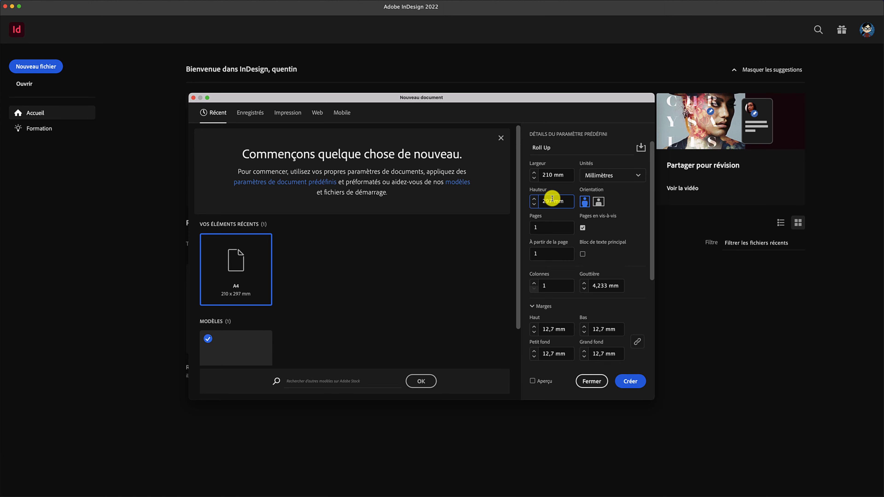
left_click(553, 202)
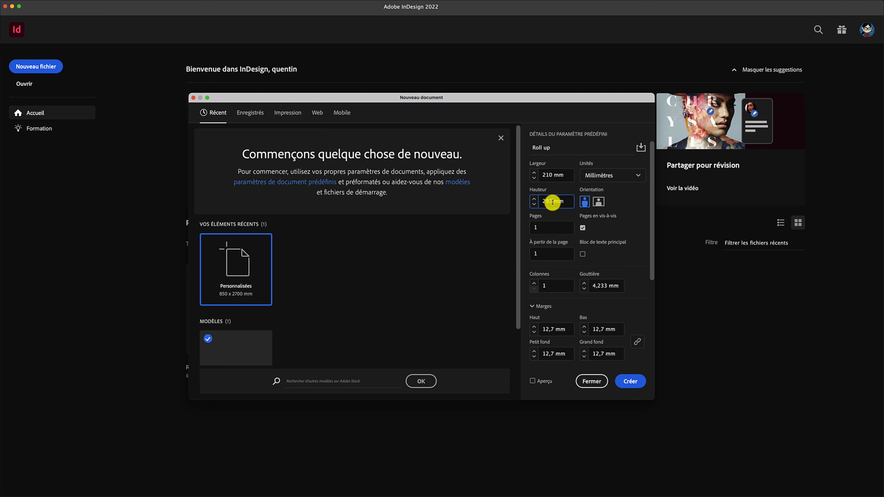
left_click(515, 172)
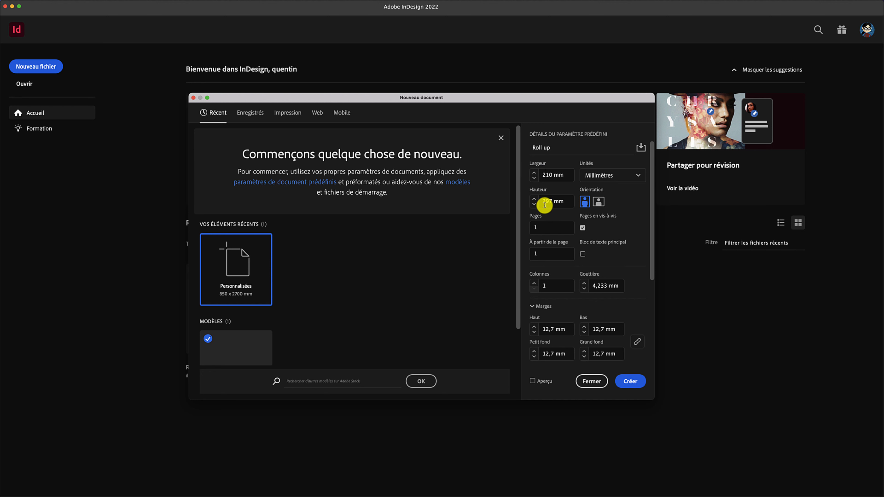
Step: Set the page to 85 cm wide by 200 cm high in centimetres, in portrait orientation, and turn off facing pages
left_click(631, 176)
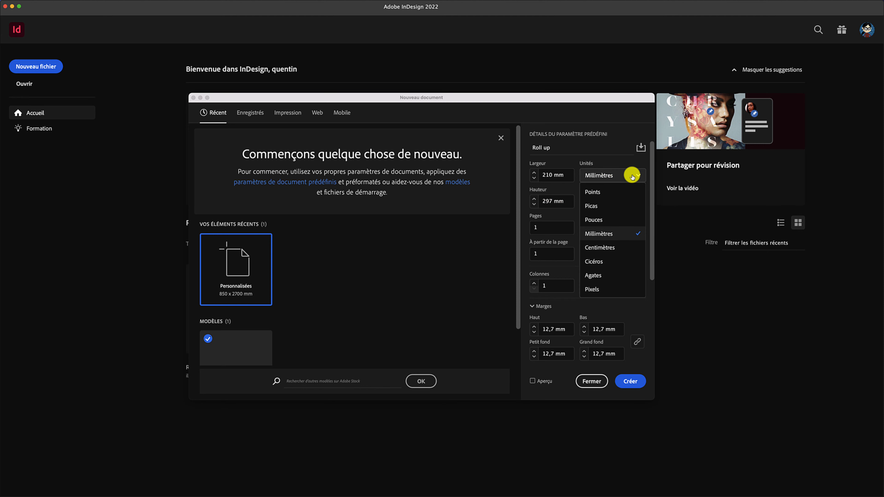
left_click(617, 248)
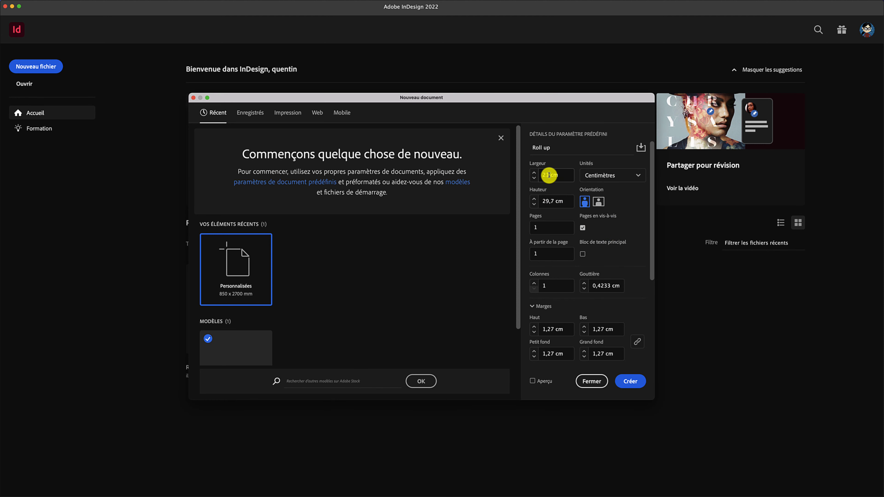
left_click_drag(549, 176, 542, 175)
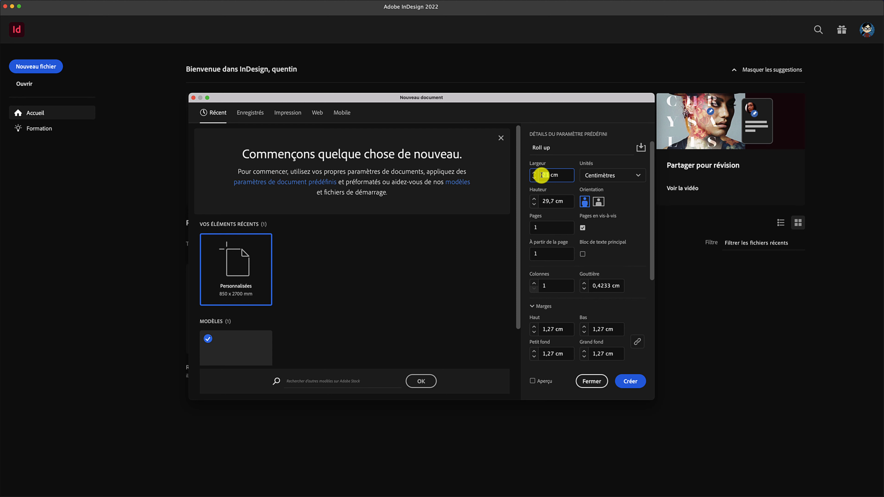
type("85")
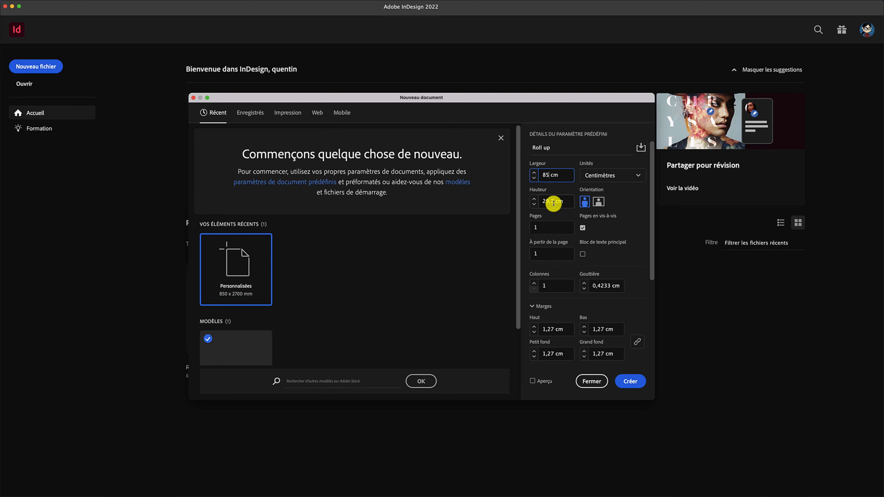
left_click_drag(551, 201, 541, 200)
type("200")
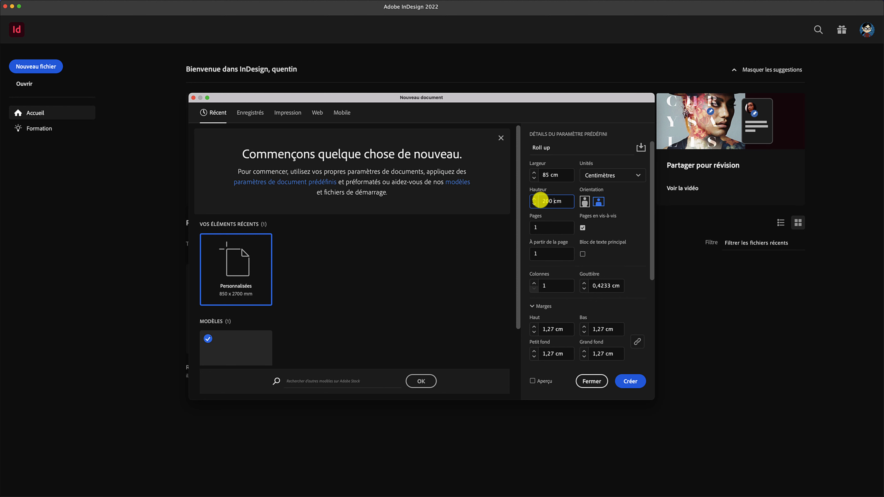
left_click(585, 202)
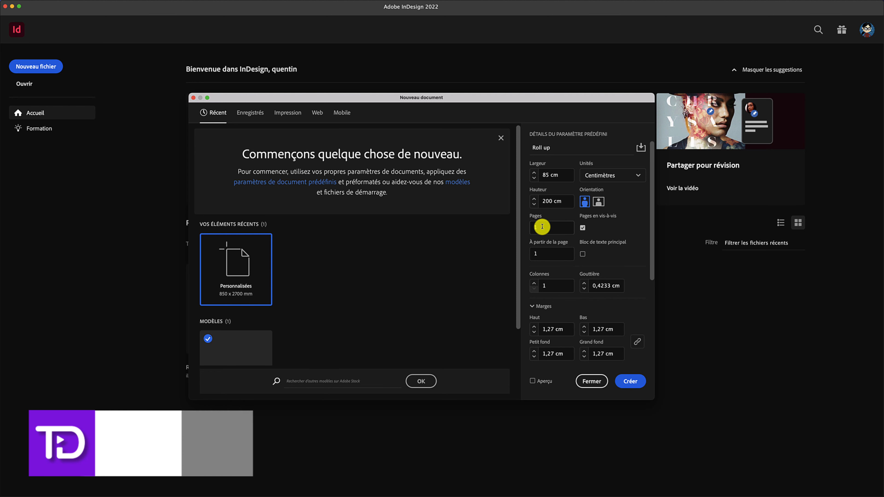
left_click(583, 228)
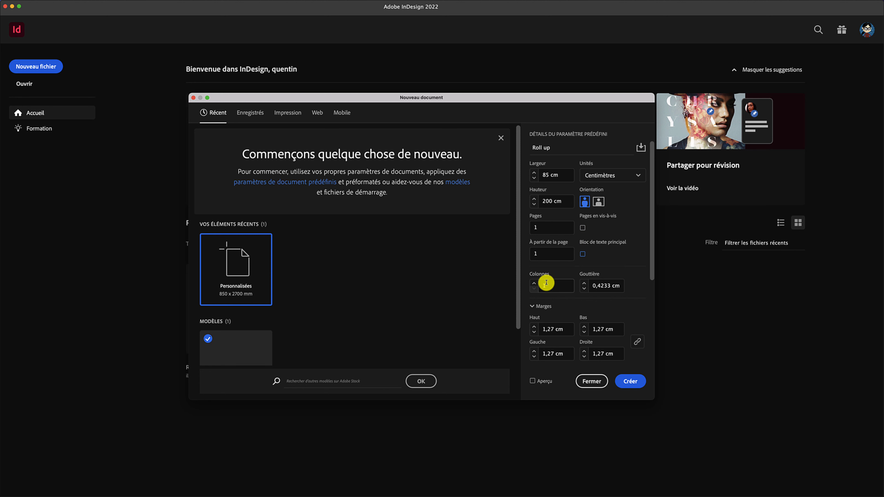
left_click(535, 283)
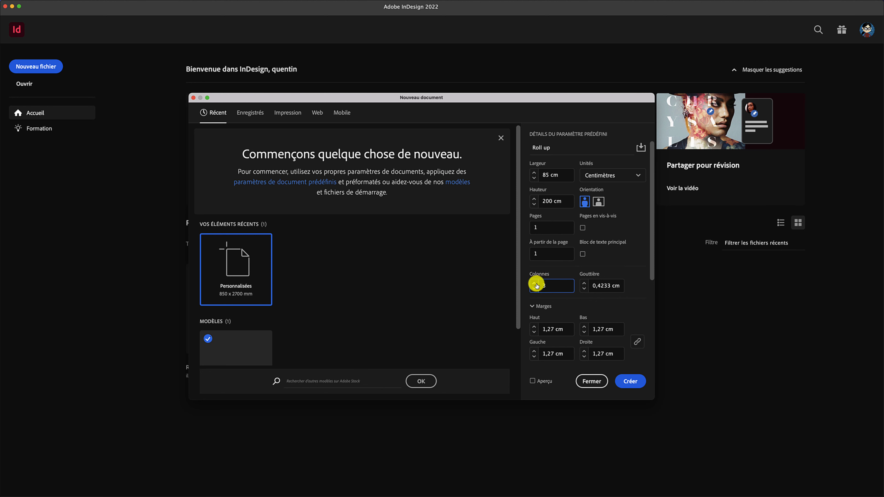
left_click_drag(548, 286, 543, 286)
type("1")
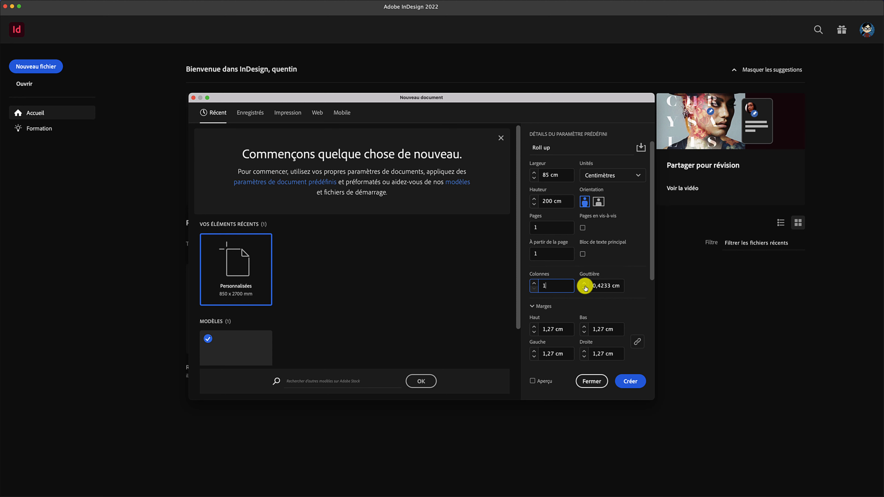
Step: Switch the new document's measurement units to millimetres
scroll(585, 288, "down", 5)
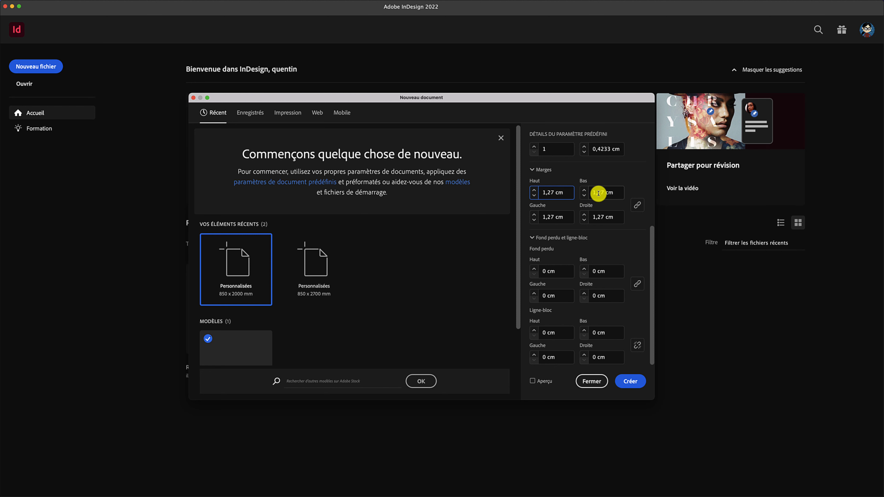
scroll(599, 193, "up", 5)
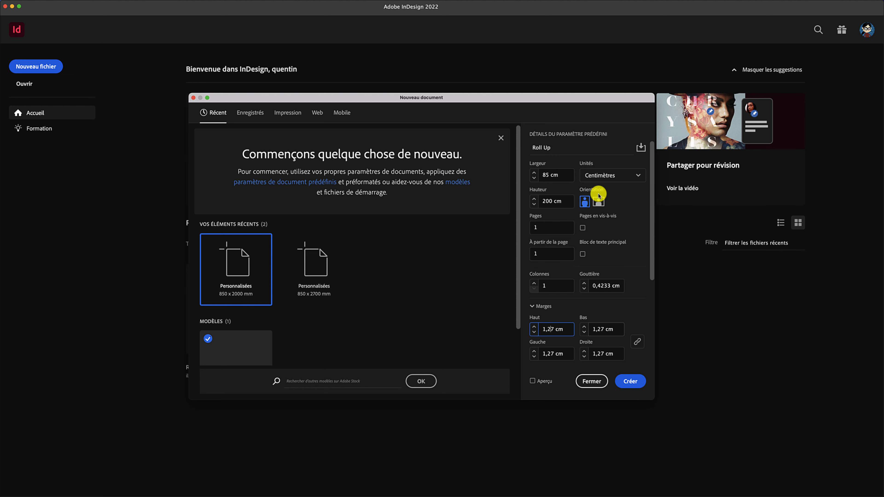
left_click(604, 176)
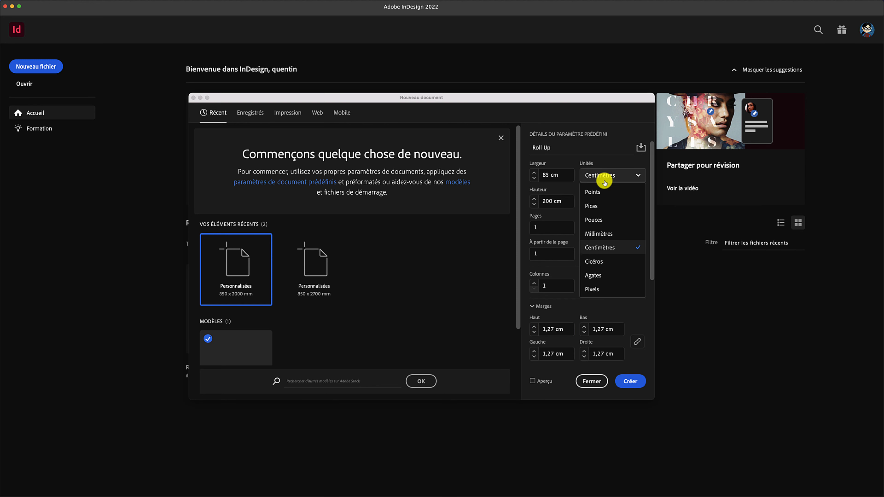
left_click(606, 230)
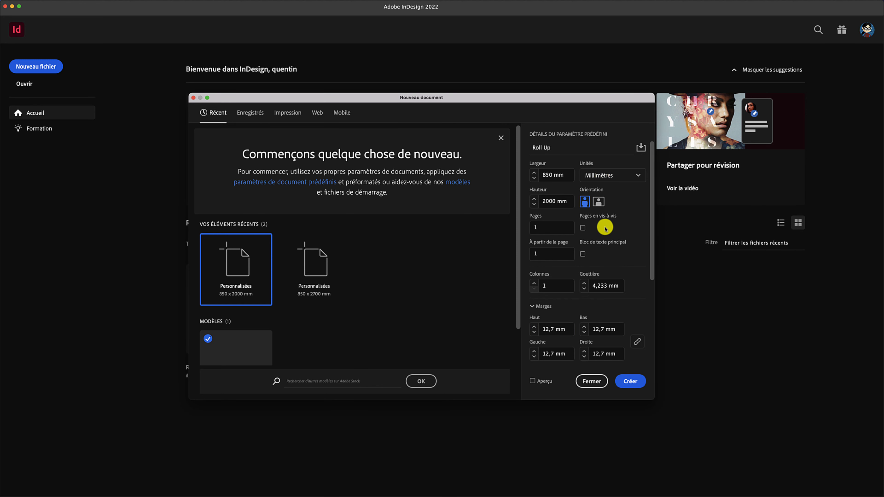
Step: Set all four page margins to 20 mm
double_click(554, 329)
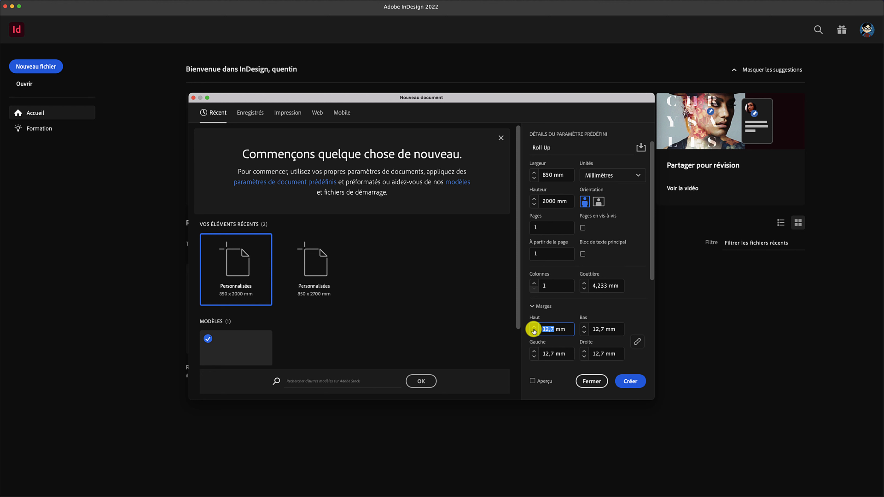
type("20")
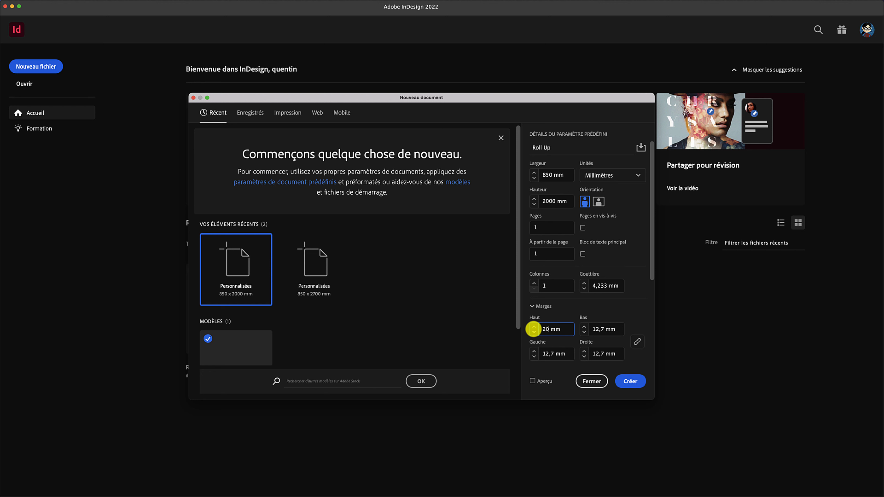
left_click(634, 342)
left_click(599, 330)
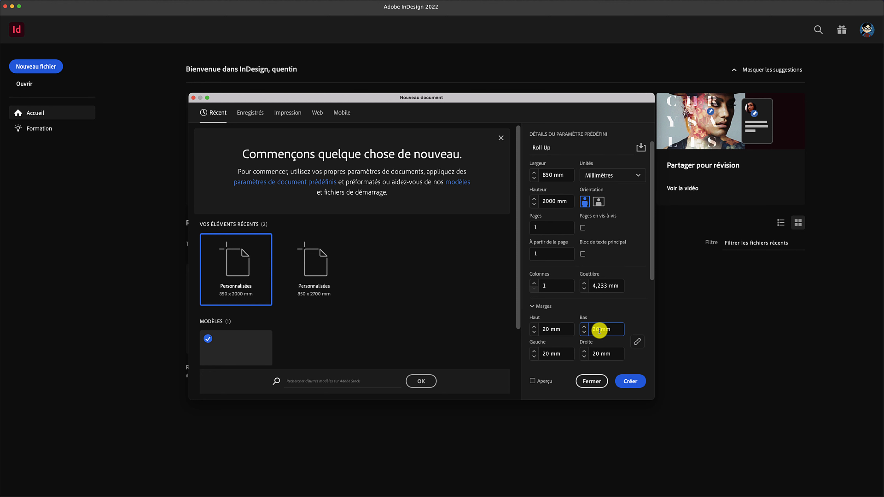
Step: Unlink the margin values and set only the bottom margin to 50 mm
left_click(636, 342)
double_click(591, 329)
type("50")
scroll(591, 329, "down", 5)
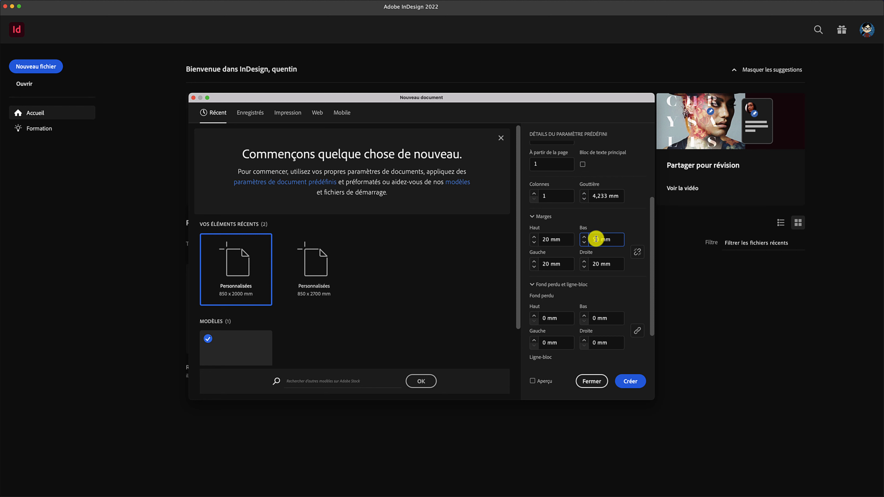
left_click(631, 239)
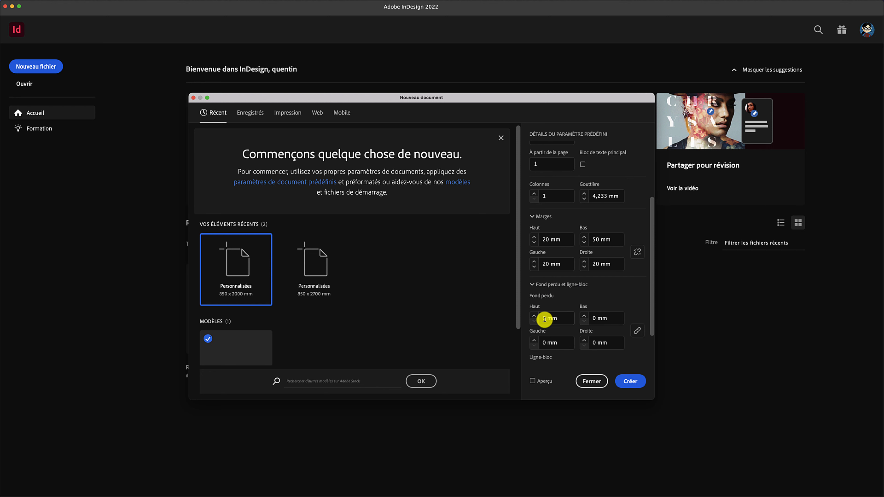
Step: Preview the new document and create it with these settings
left_click(533, 381)
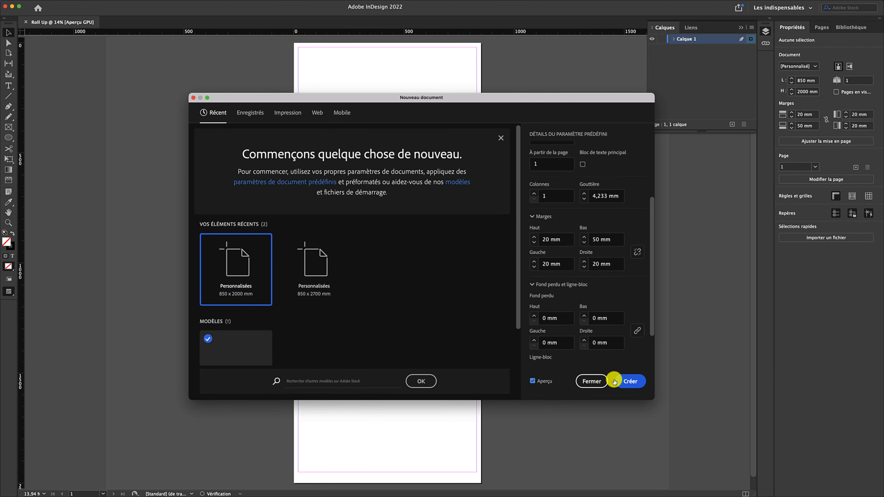
left_click(625, 381)
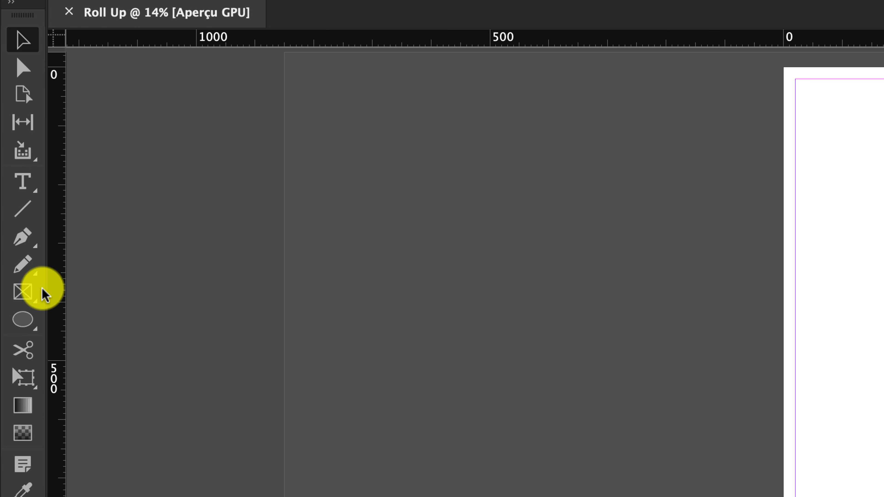
Step: Draw a rectangular image frame over the upper part of the page, full page width, about 850 by 890 mm
key("f")
left_click(24, 291)
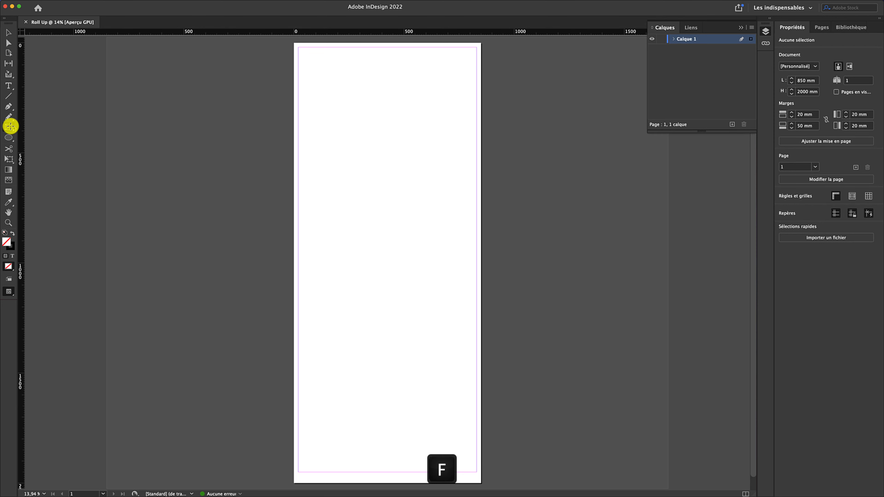
left_click_drag(292, 43, 482, 239)
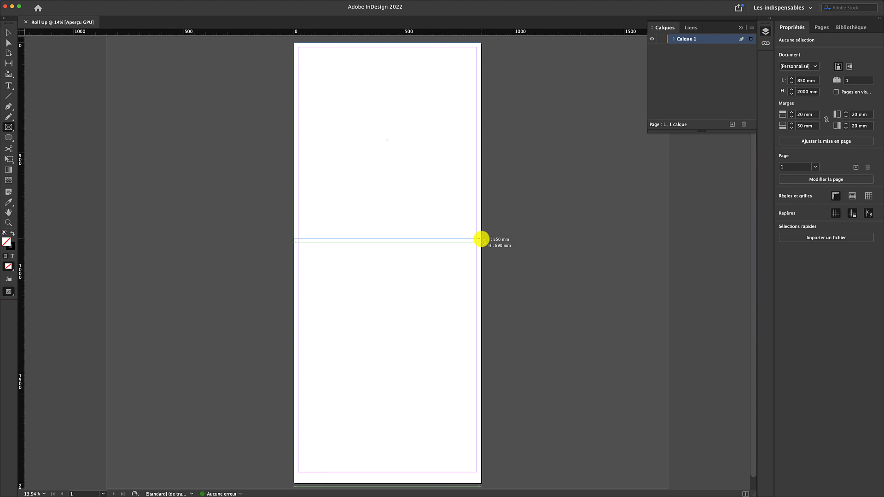
left_click_drag(482, 240, 481, 239)
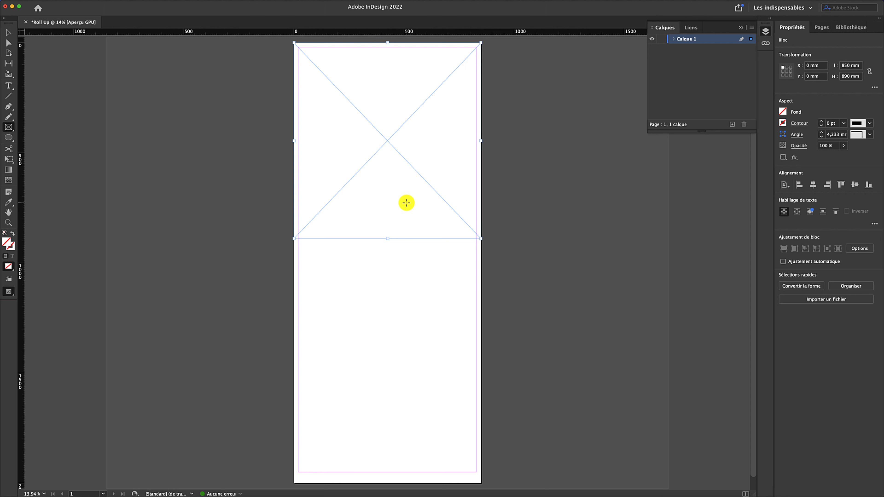
Step: Place the image taxi-vitesse.tif from the 01_img folder into the selected frame
key("super+d")
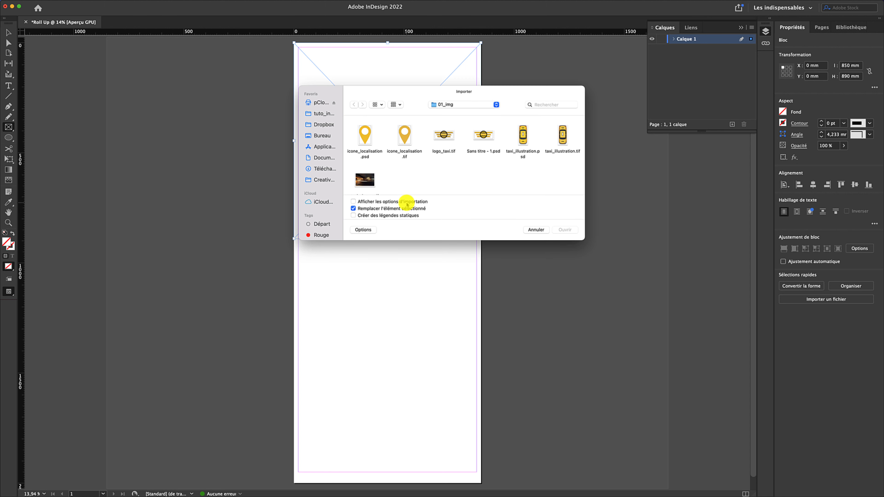
left_click(368, 177)
scroll(368, 178, "down", 2)
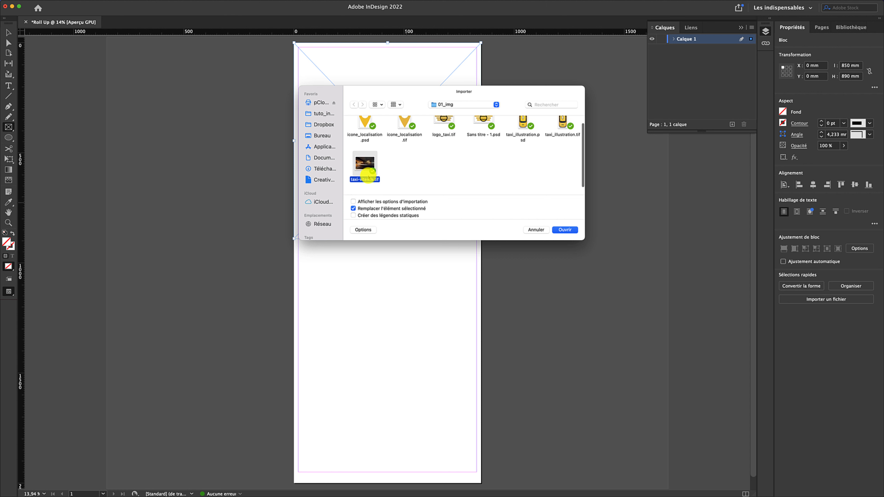
left_click(564, 230)
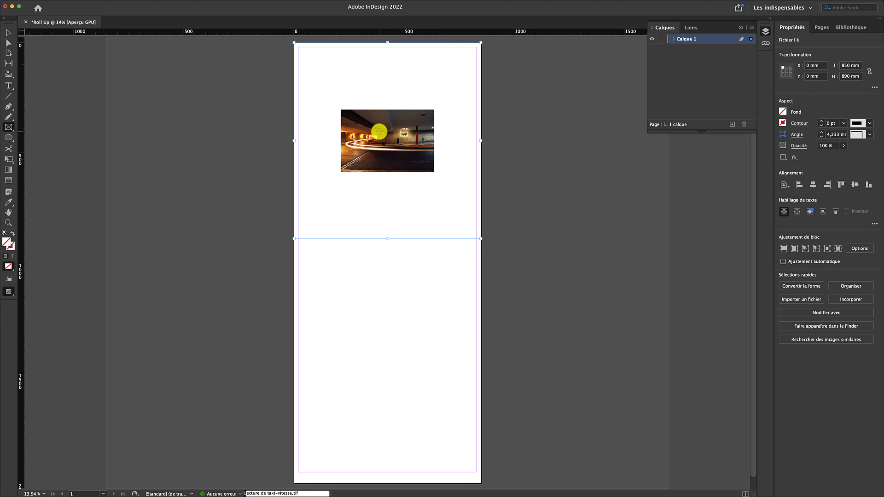
Step: Fill the frame proportionally with the placed taxi image and deselect it
right_click(372, 131)
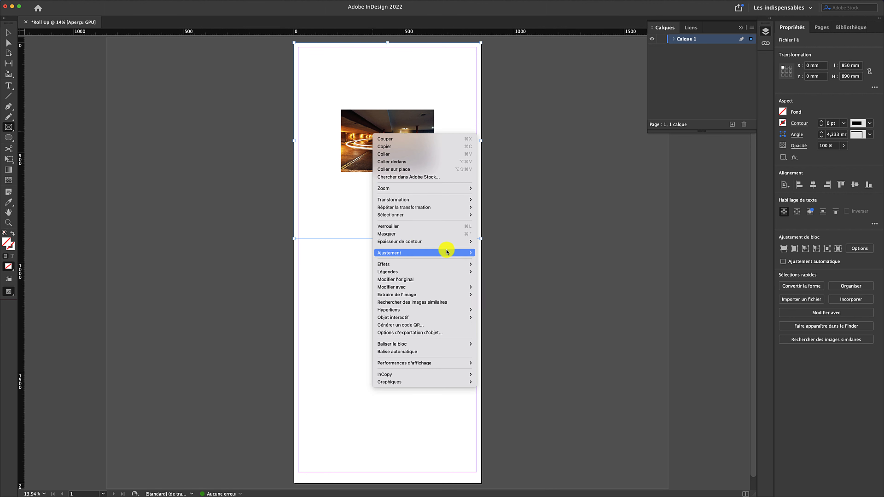
mouse_move(449, 253)
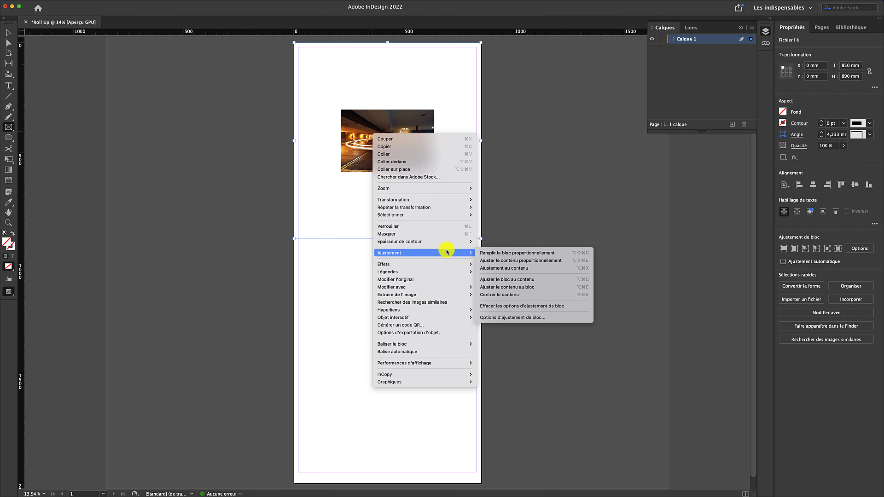
left_click(504, 253)
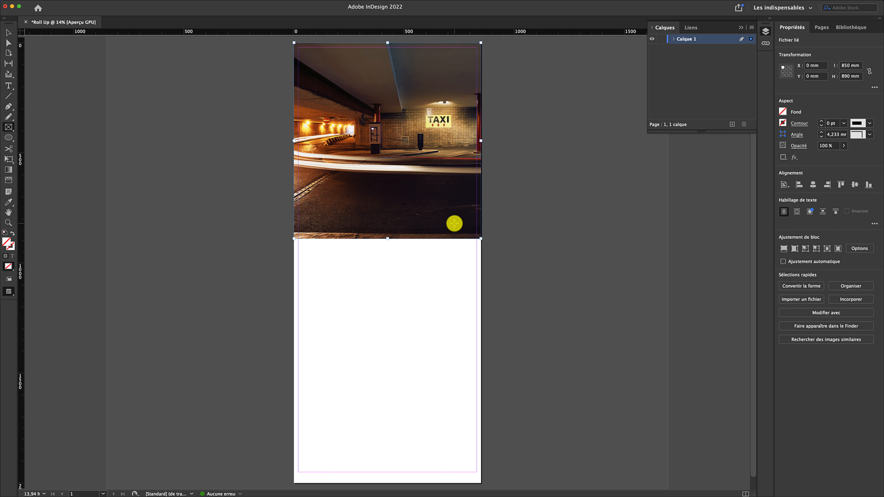
key("v")
left_click(523, 165)
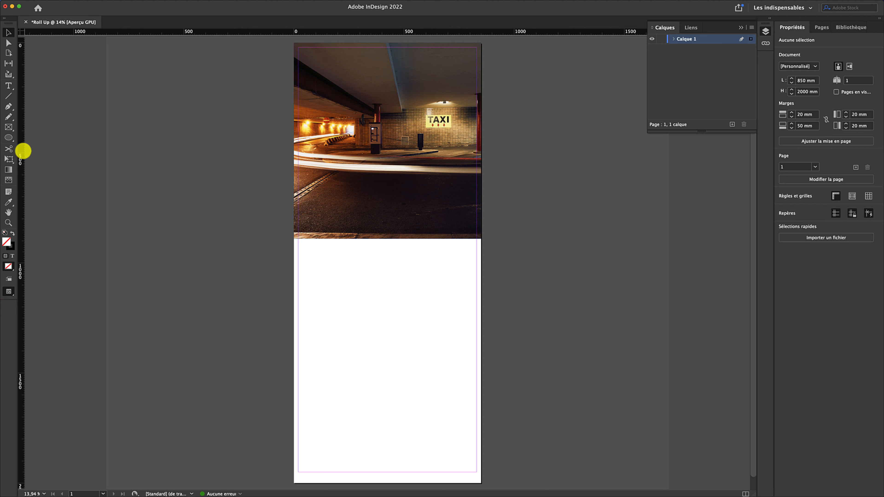
Step: Add a vertical ruler guide and align it to the horizontal center of the page
left_click_drag(22, 153, 391, 170)
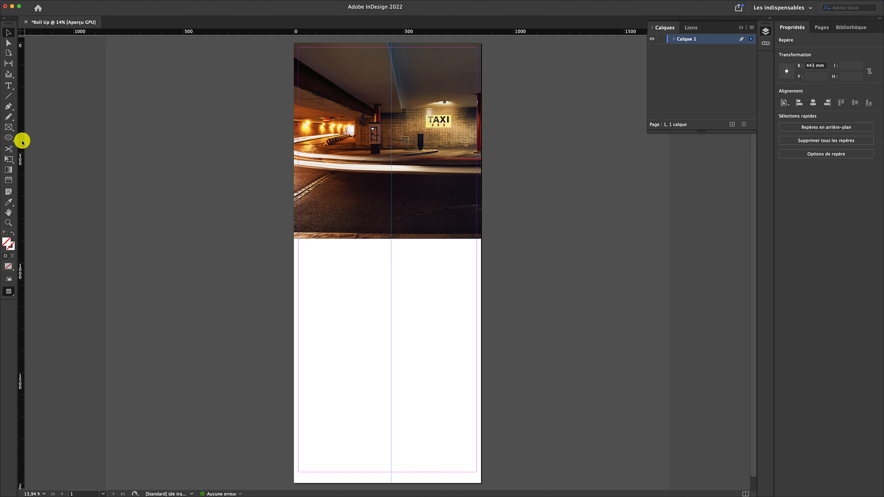
key("super+r")
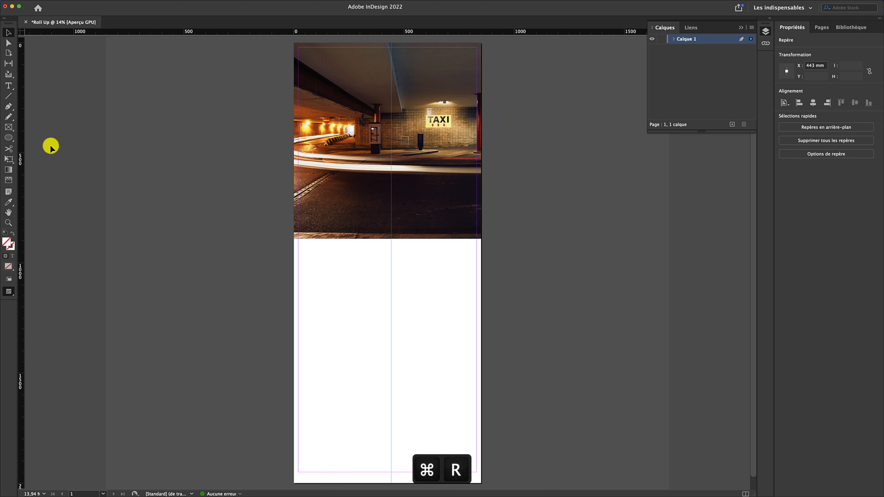
left_click_drag(366, 263, 416, 284)
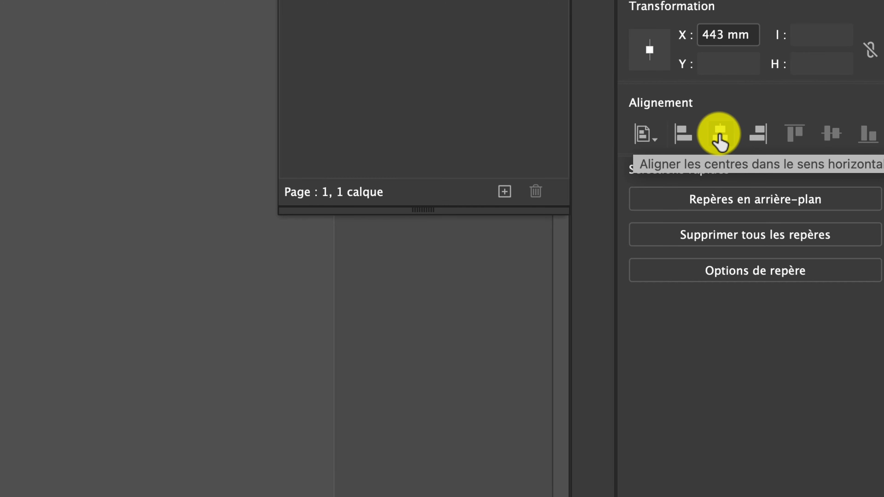
left_click(723, 136)
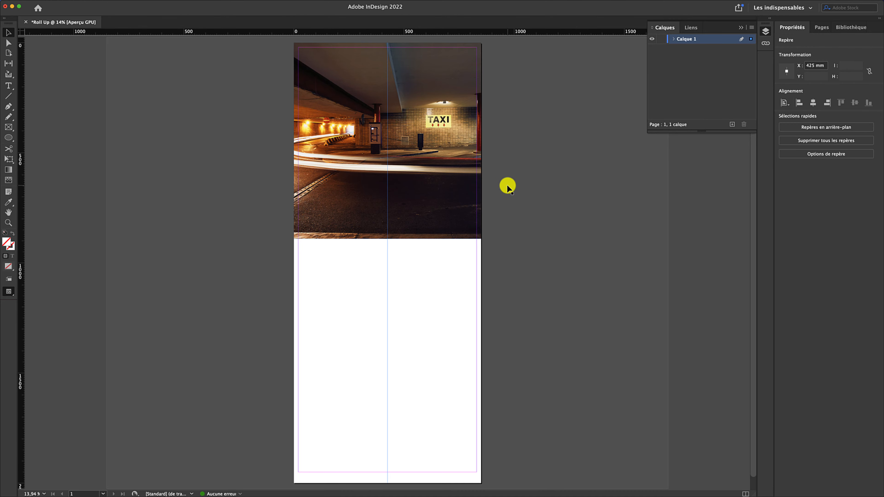
Step: Draw a closed Pen shape about 850 by 1110 mm below the image, its top edge dipping to a point on the center guide, and fill it [Noir]
key("p")
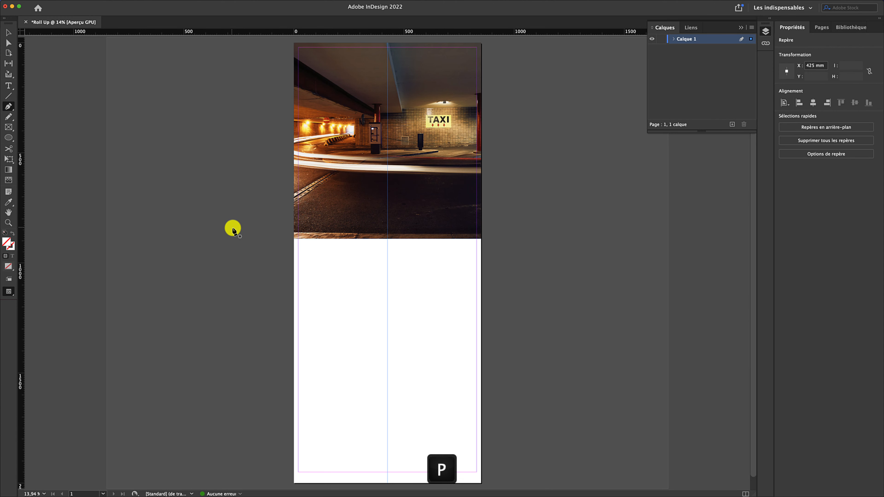
left_click(292, 240)
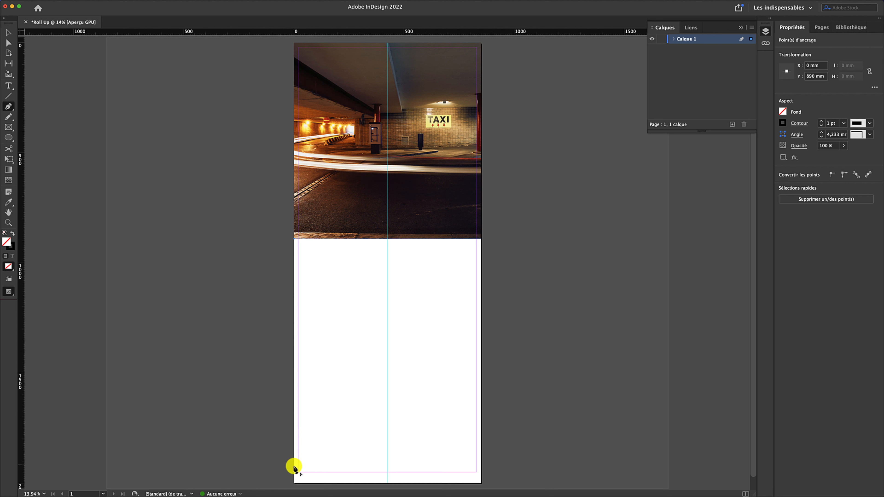
left_click(294, 484)
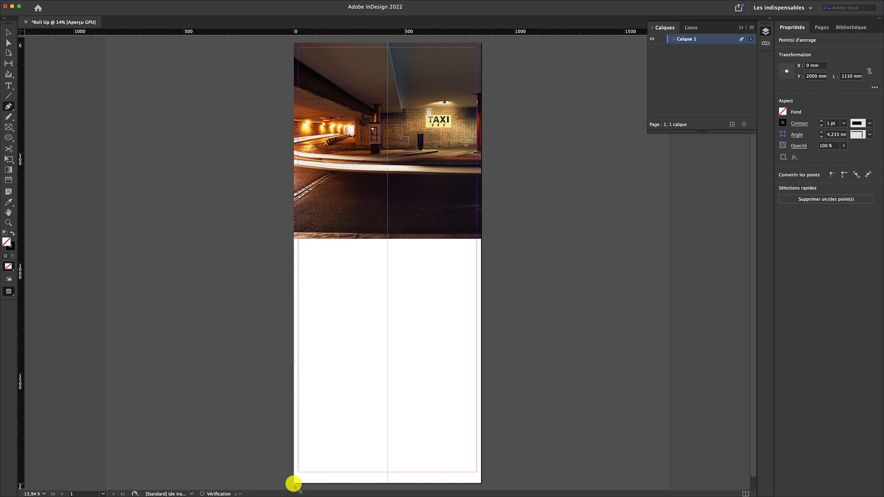
left_click(481, 484)
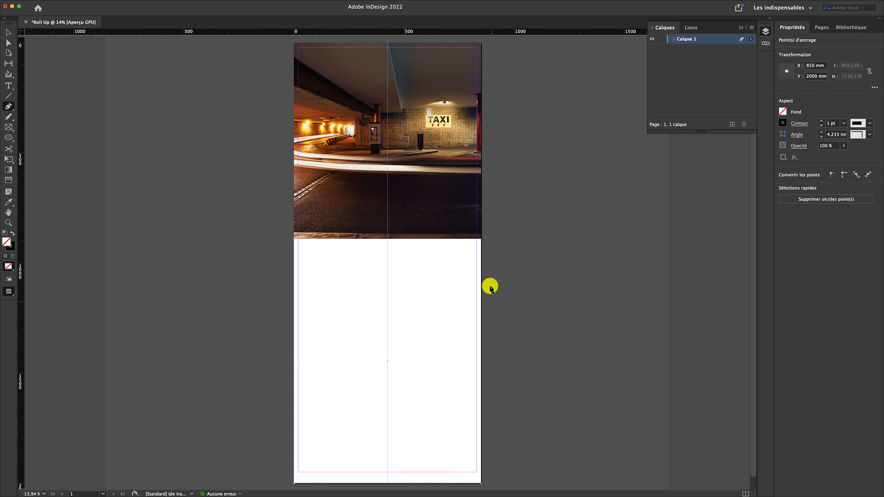
left_click(482, 239)
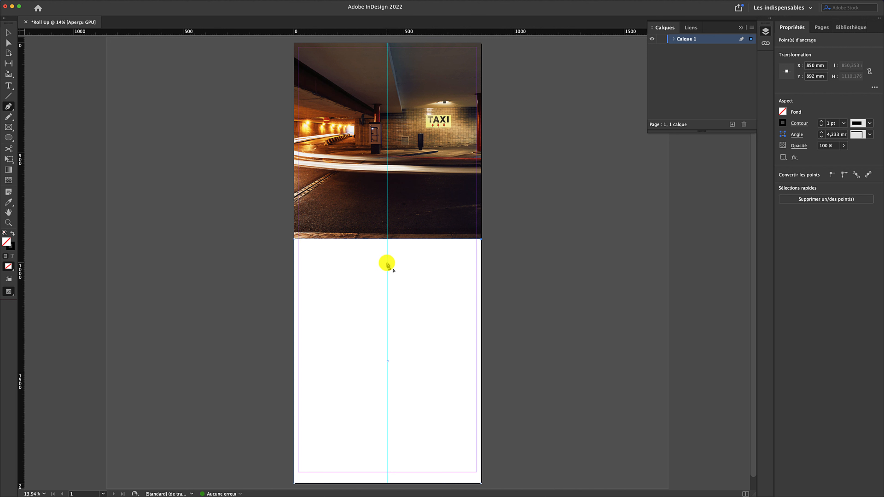
left_click(388, 264)
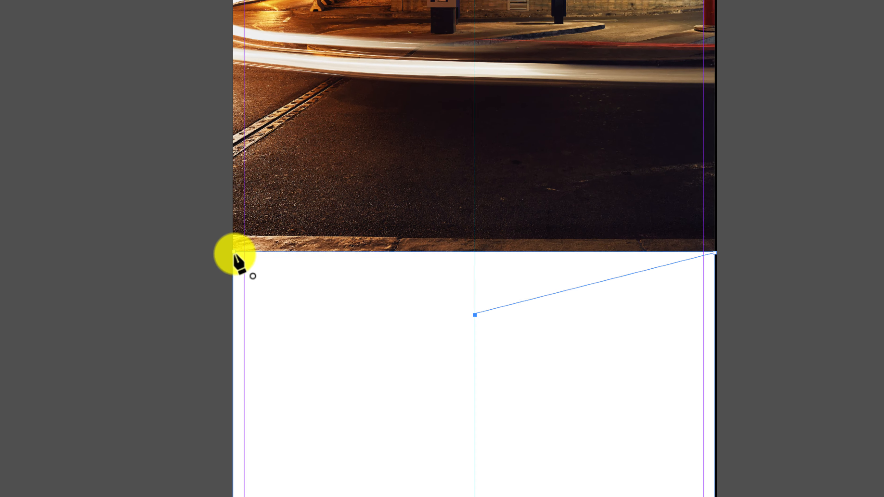
left_click(230, 254)
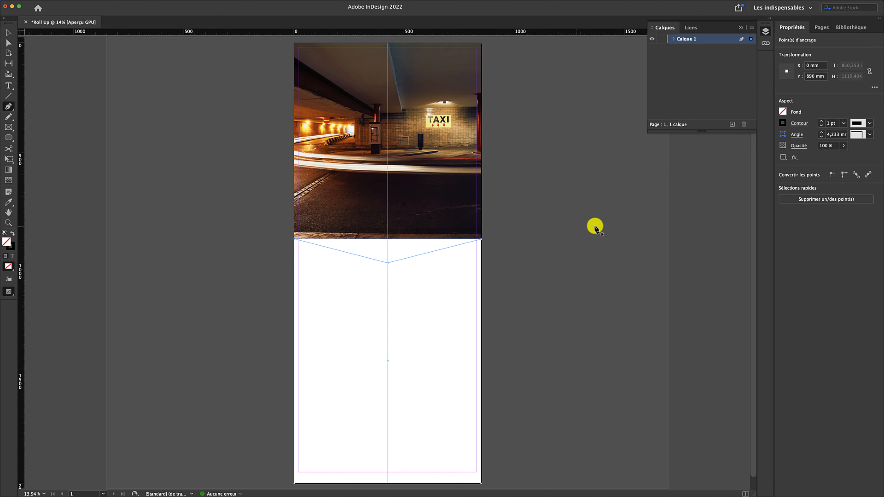
left_click(783, 112)
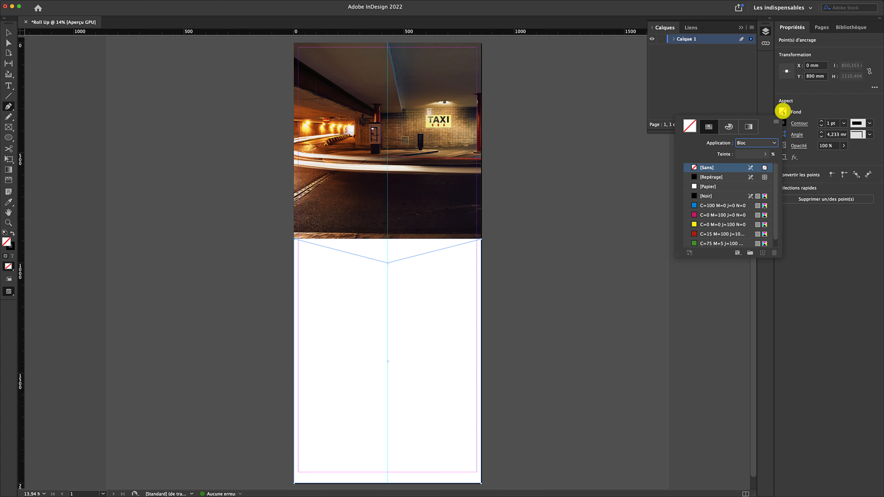
left_click(728, 196)
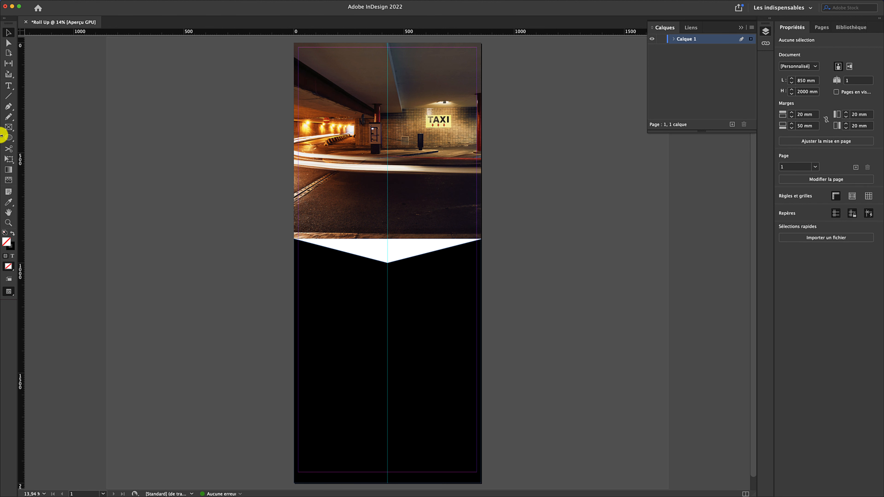
Step: Create a text frame in the upper part of the black shape with the text starting "VOTRE TAXI CHEZ VOUS EN MOINS" and select its text
key("t")
left_click(8, 89)
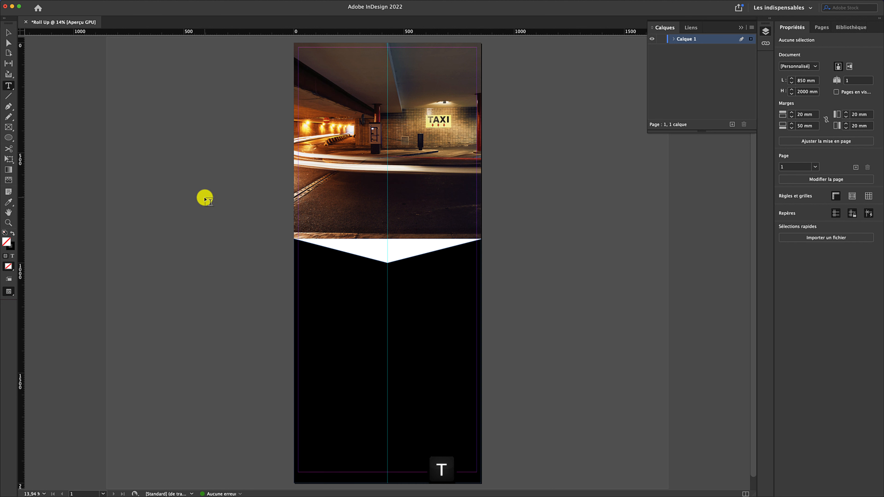
left_click_drag(334, 283, 451, 302)
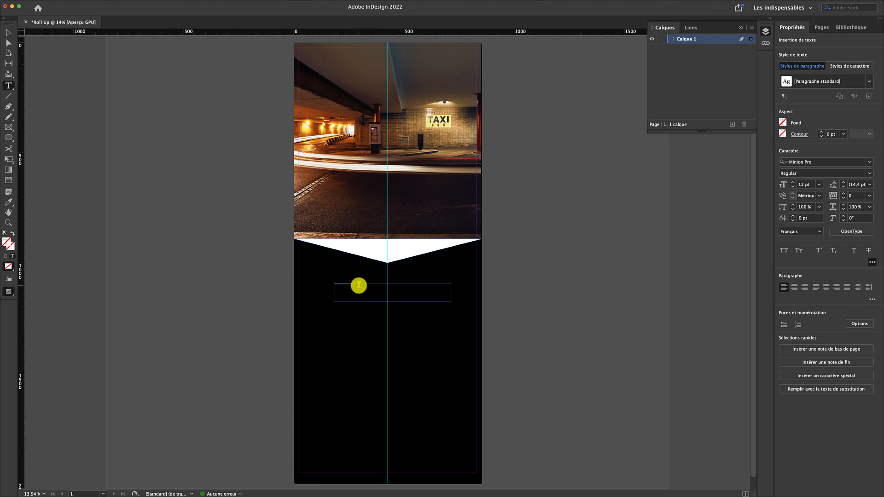
left_click_drag(358, 284, 328, 285)
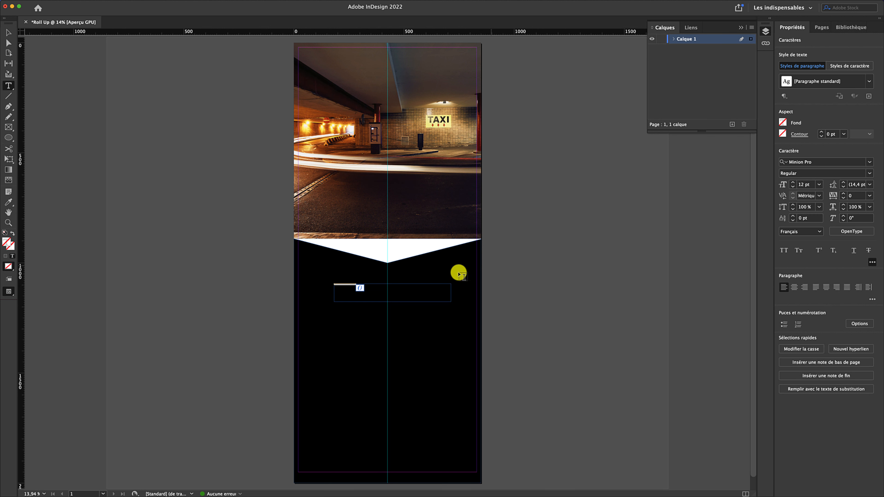
left_click(820, 161)
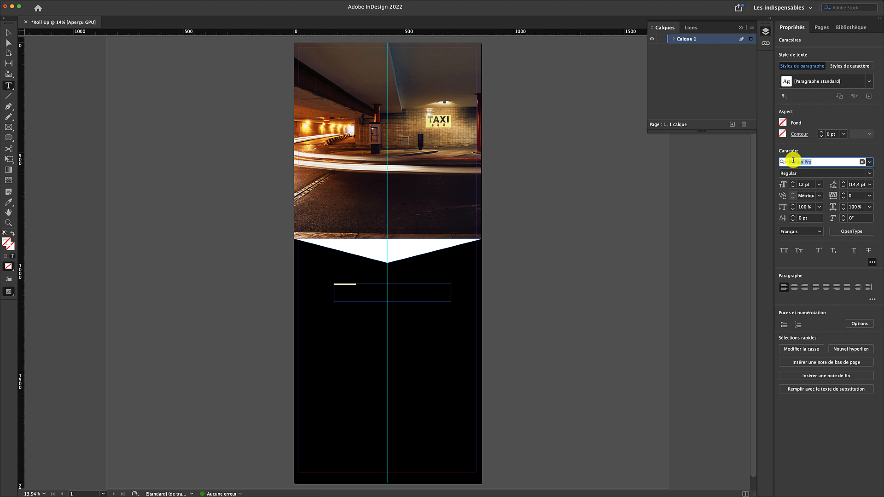
type("A")
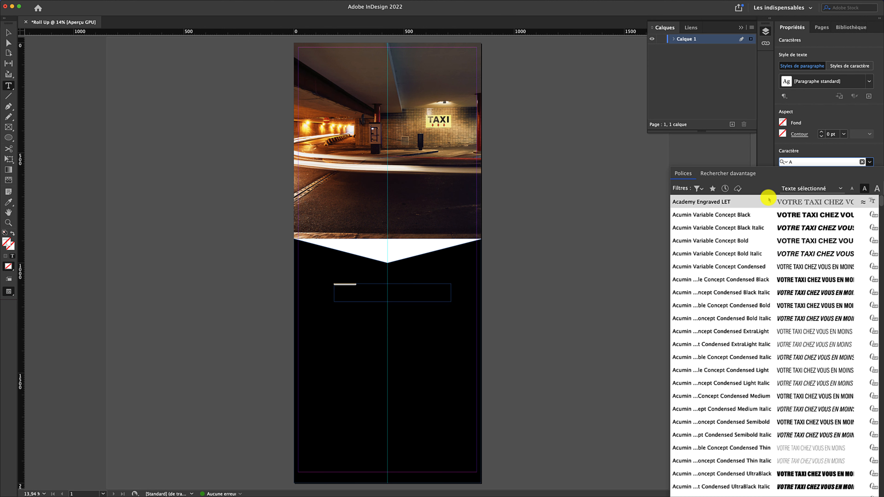
left_click(857, 152)
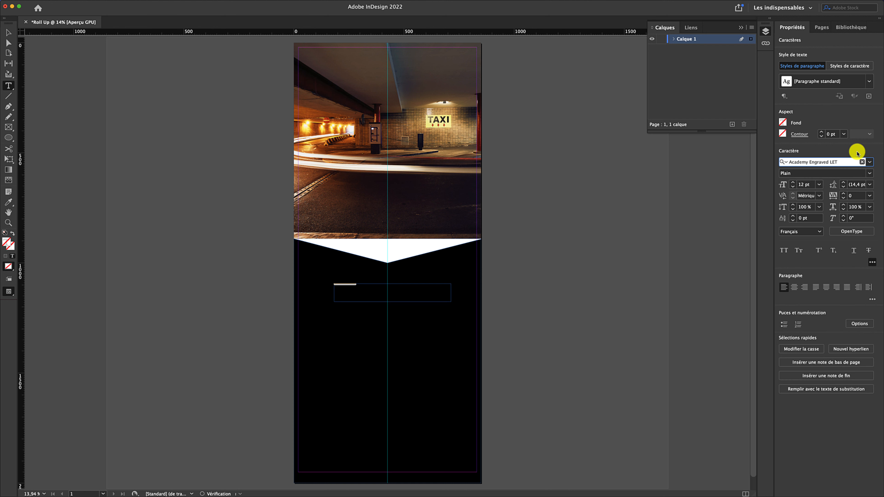
Step: Set the selected slogan text to Aileron SemiBold at 120 pt
left_click(869, 163)
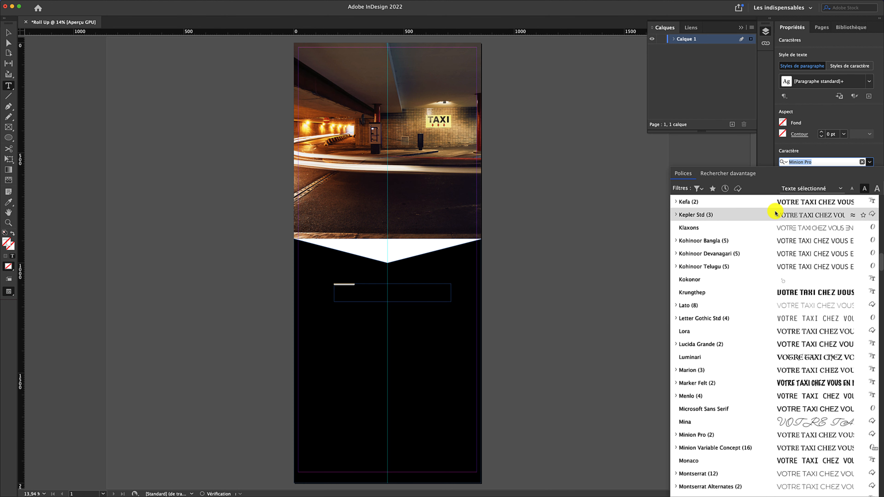
scroll(774, 211, "up", 10)
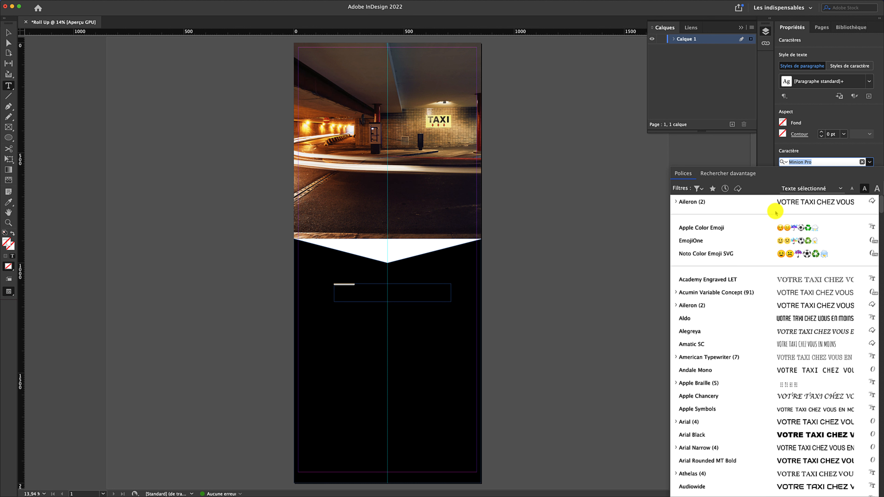
left_click(720, 204)
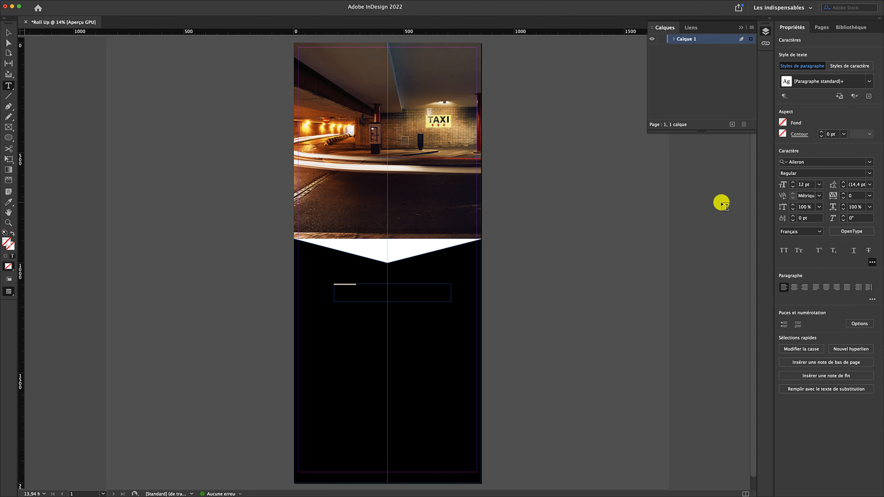
left_click(869, 175)
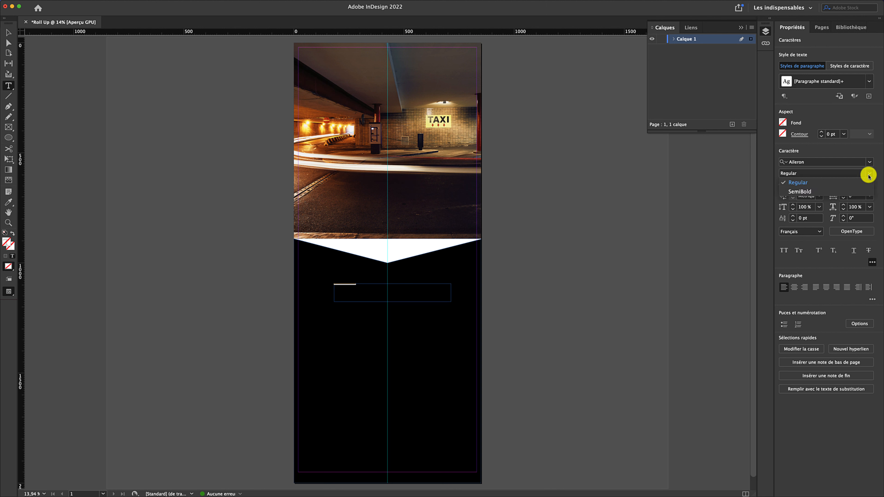
left_click(818, 192)
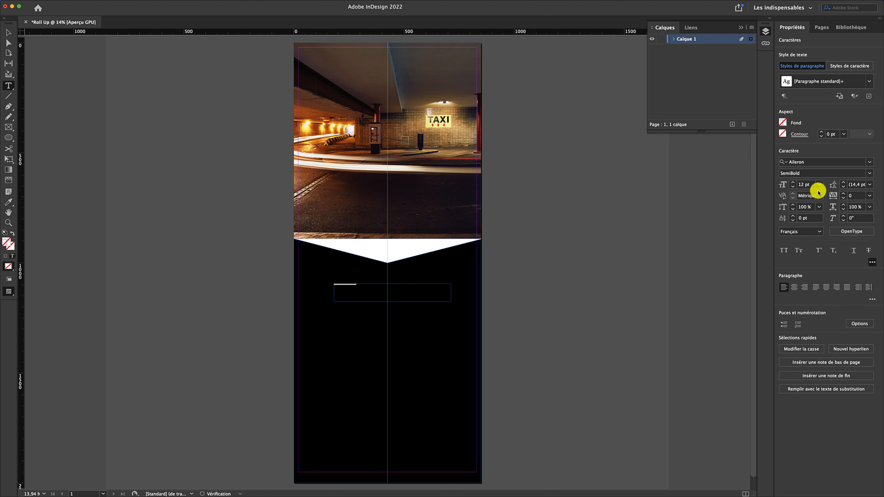
left_click(805, 186)
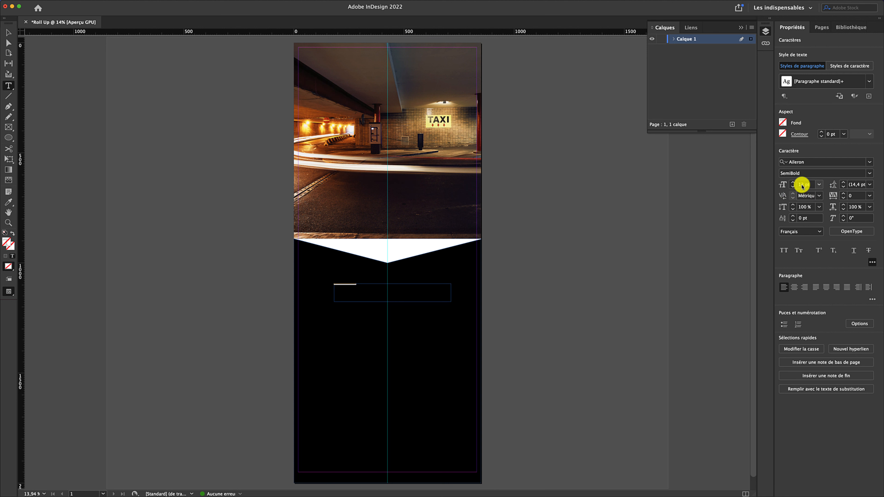
left_click(804, 186)
type("120")
key("Return")
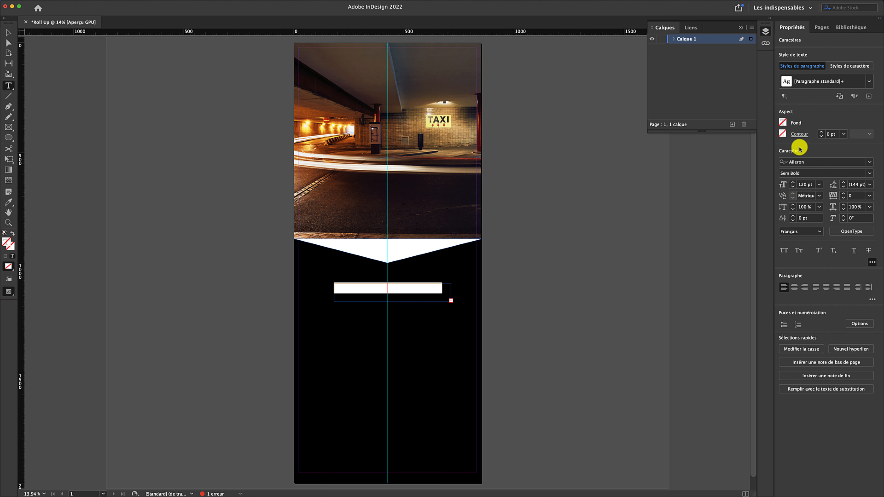
Step: Fill the selected slogan text with the [Papier] swatch and apply all caps, then collapse the extra character options
left_click(783, 121)
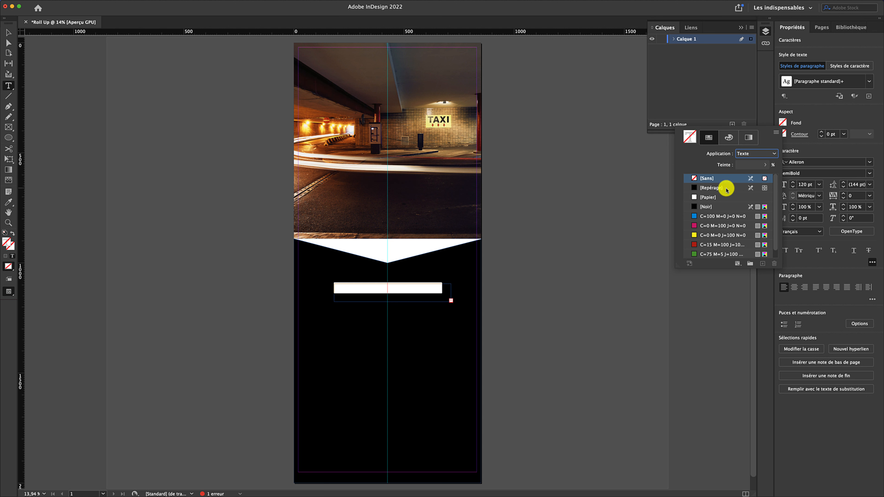
left_click(723, 198)
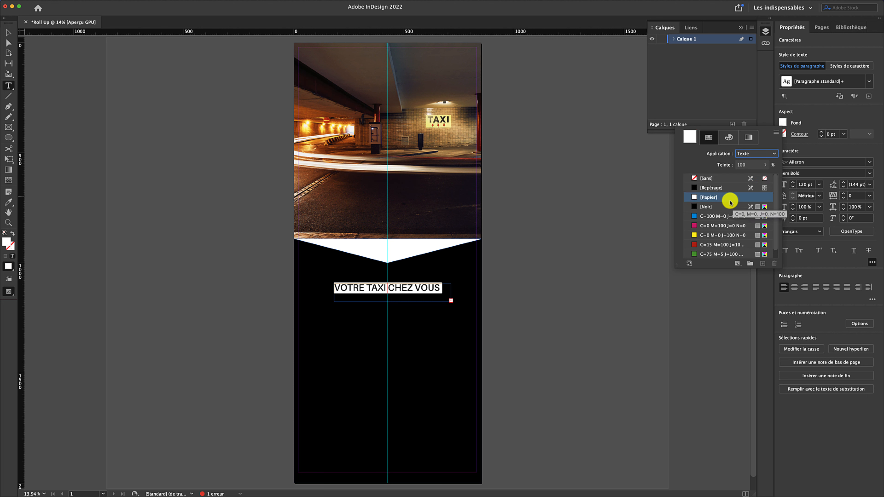
left_click(801, 258)
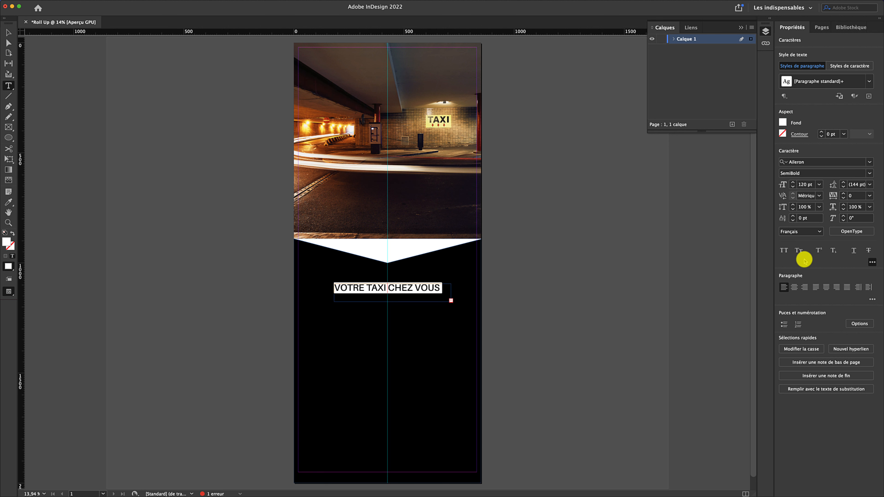
left_click(785, 252)
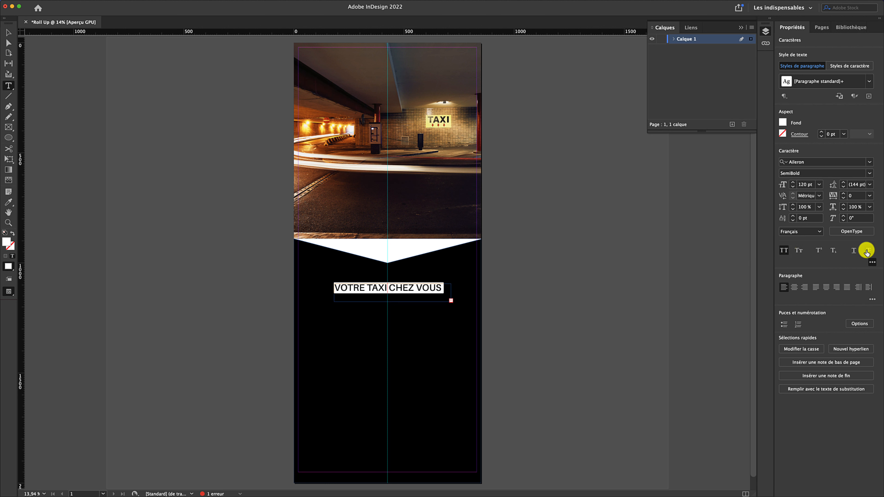
left_click(872, 262)
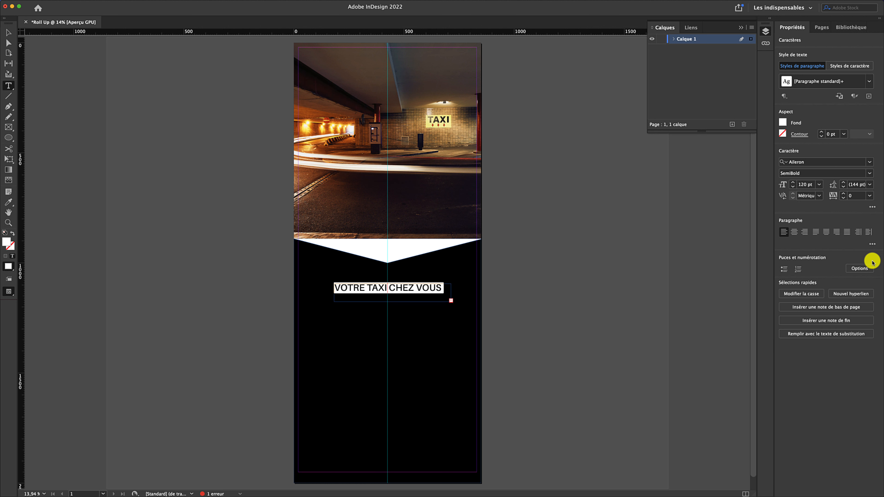
Step: Fit the slogan's text frame to its content so both lines, "VOTRE TAXI CHEZ VOUS" and "EN MOINS DE 3 MINUTES", show in full
left_click(872, 207)
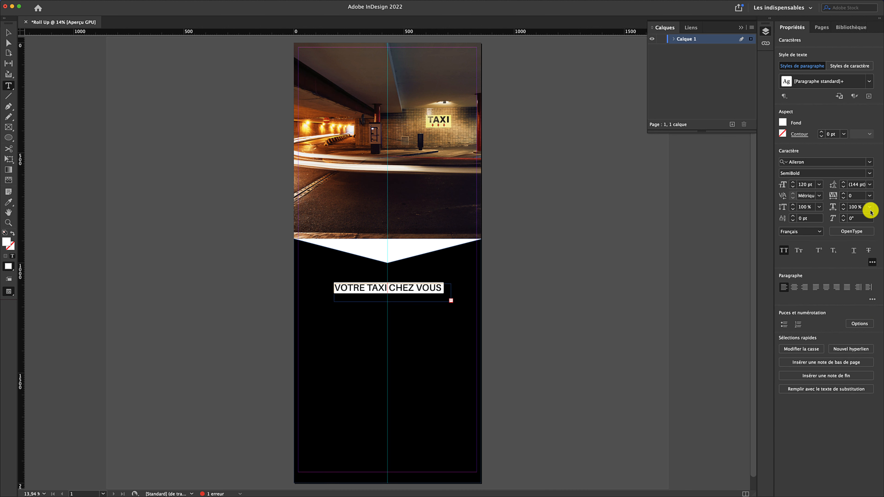
key("Escape")
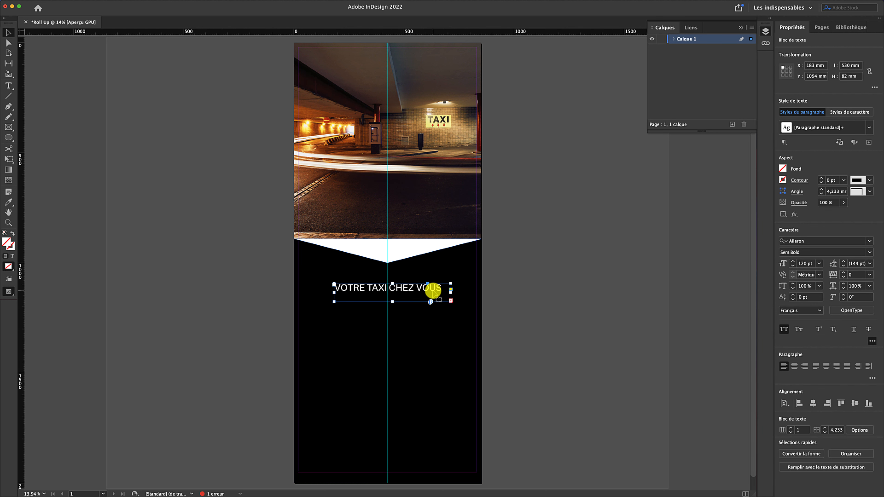
key("super+alt+equal")
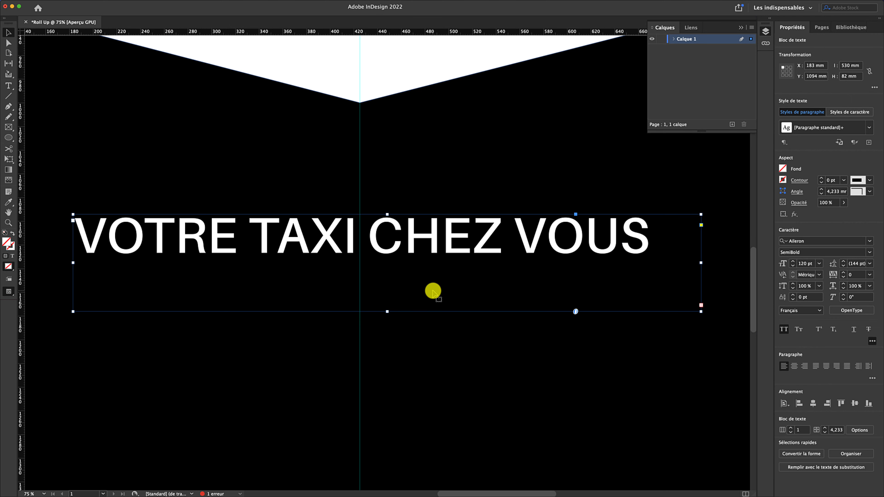
double_click(700, 312)
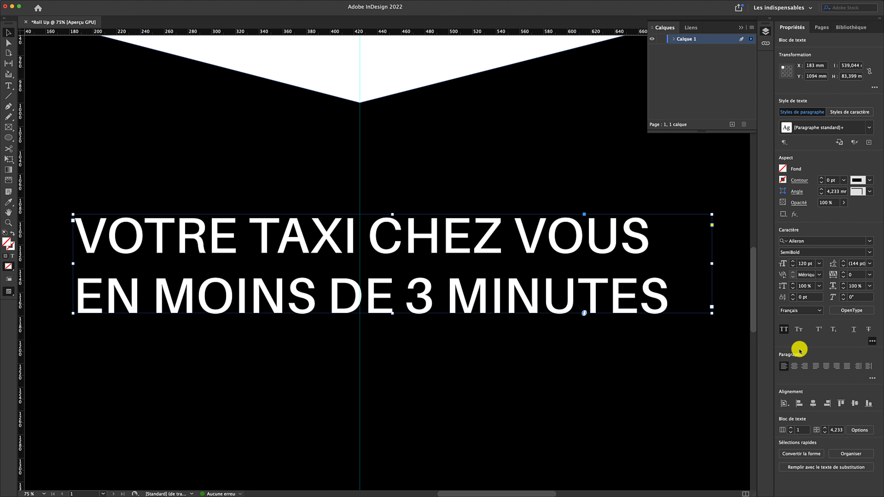
Step: Center the slogan text within its frame and align the frame to the horizontal center
left_click(793, 366)
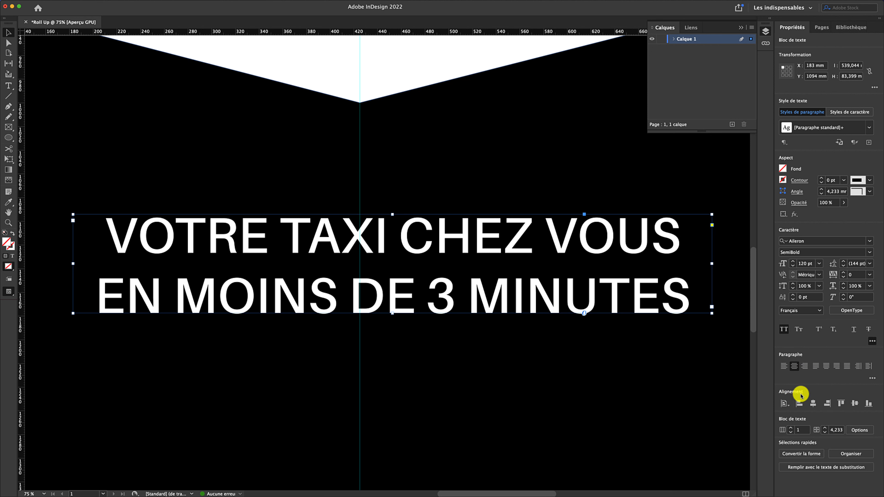
left_click(813, 404)
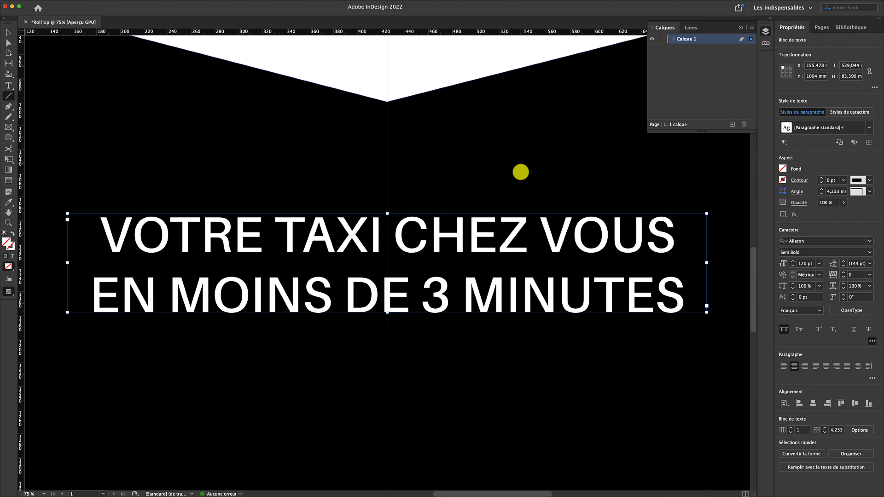
Step: Draw a vertical line about 50 mm long just below the slogan, even with its frame's left edge
key("super+minus")
key("super+minus")
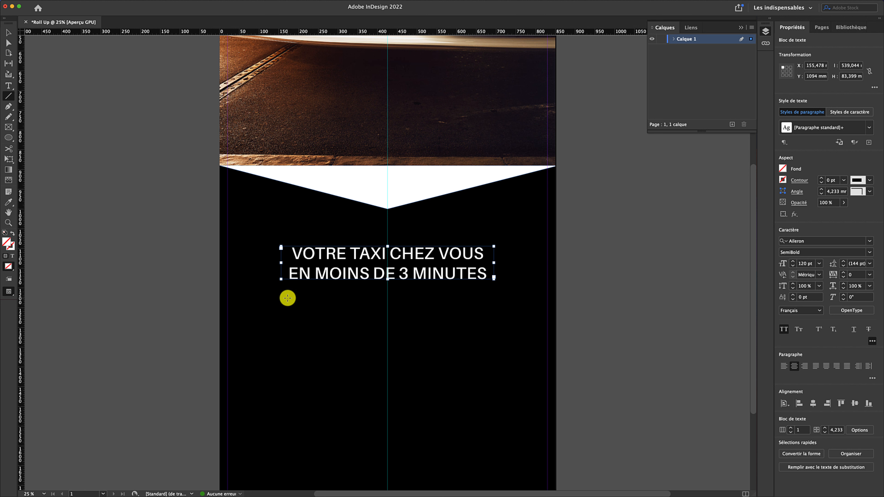
left_click(10, 96)
left_click_drag(282, 295, 283, 314)
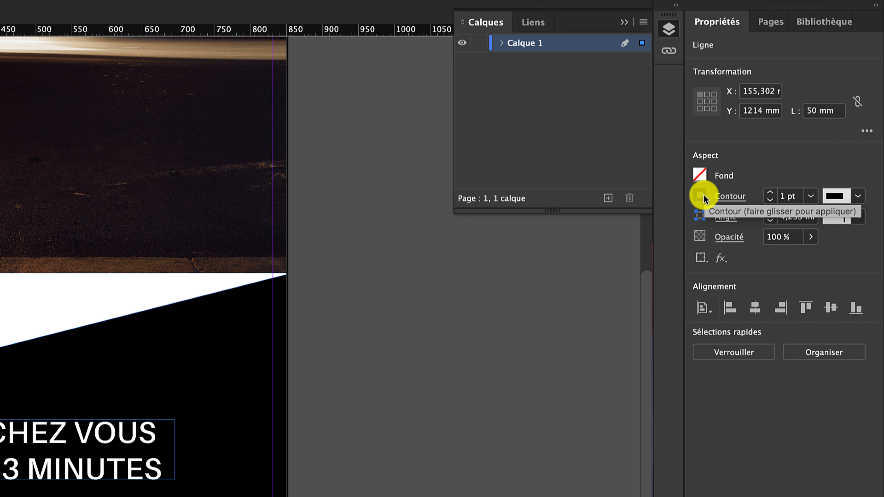
Step: Give the vertical line a [Papier] stroke with a weight of 10 pt
left_click(700, 198)
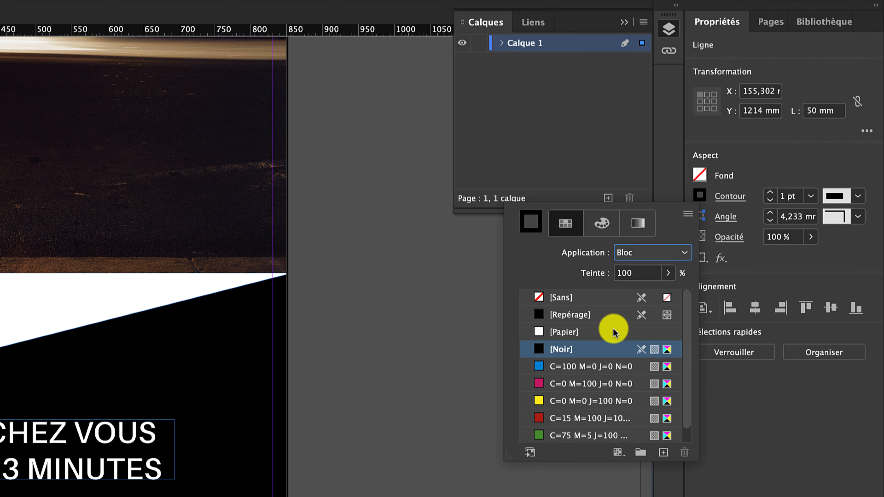
left_click(601, 332)
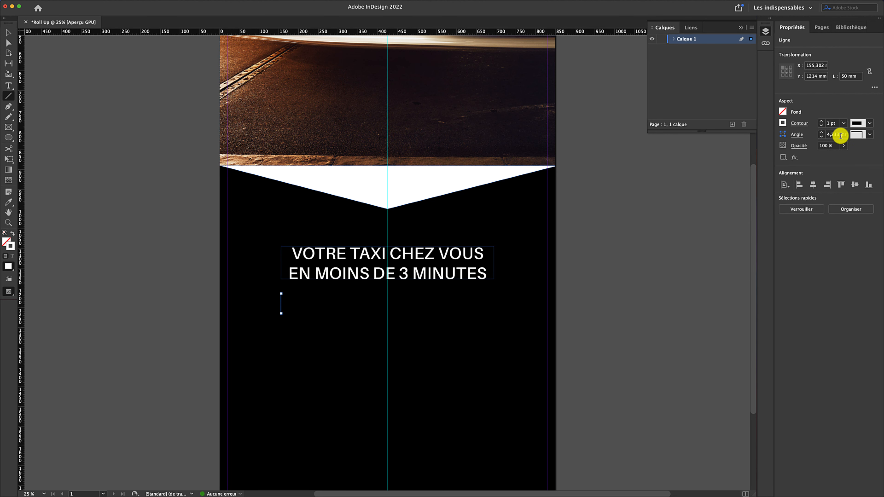
left_click(829, 124)
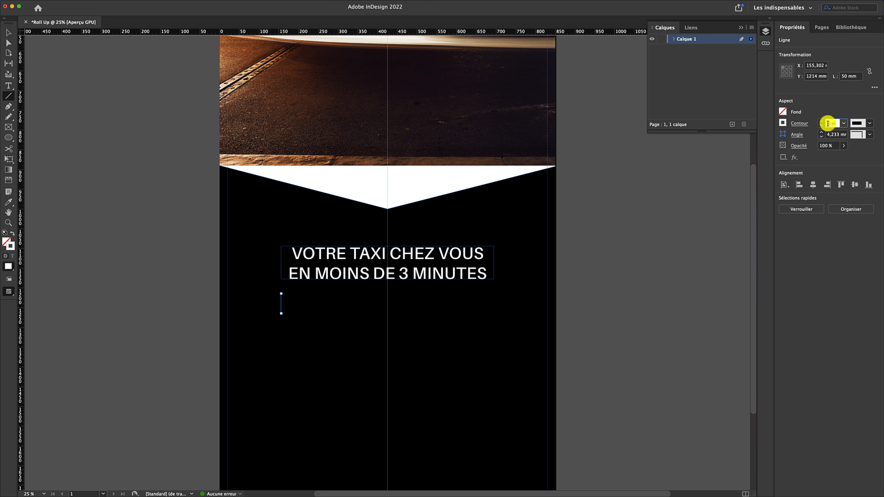
type("10")
key("Return")
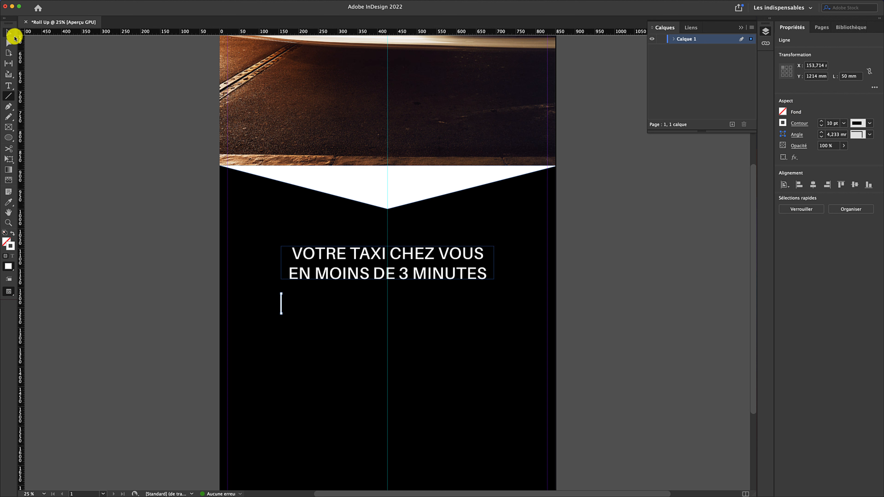
Step: Duplicate the vertical line twice straight down with equal spacing, placing the copies at Y 1280 mm and Y 1346 mm
left_click(11, 35)
key("alt")
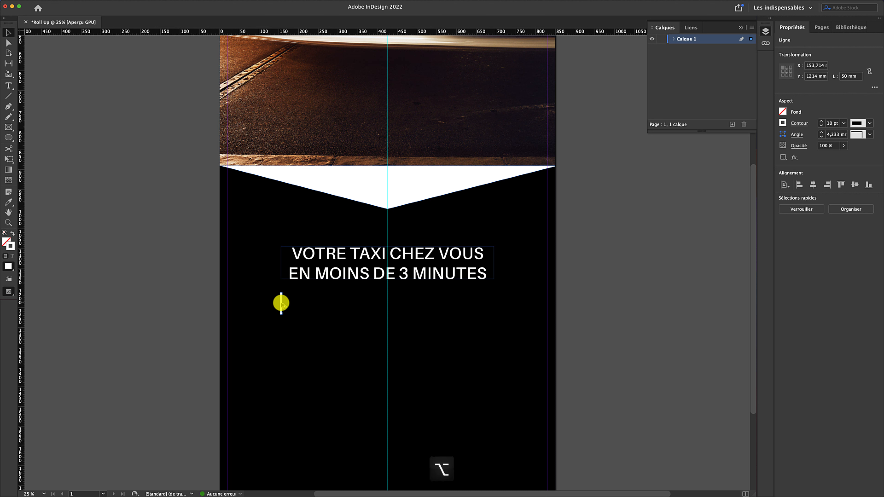
left_click_drag(281, 303, 281, 332)
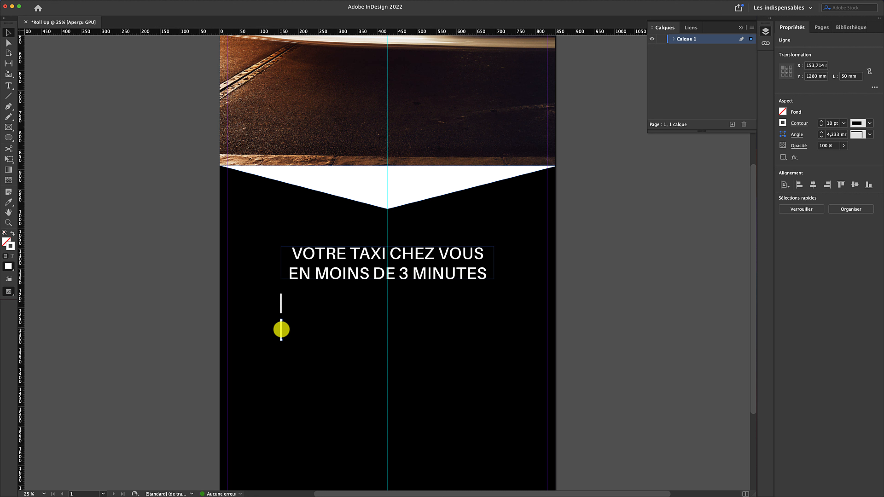
left_click_drag(281, 330, 280, 356)
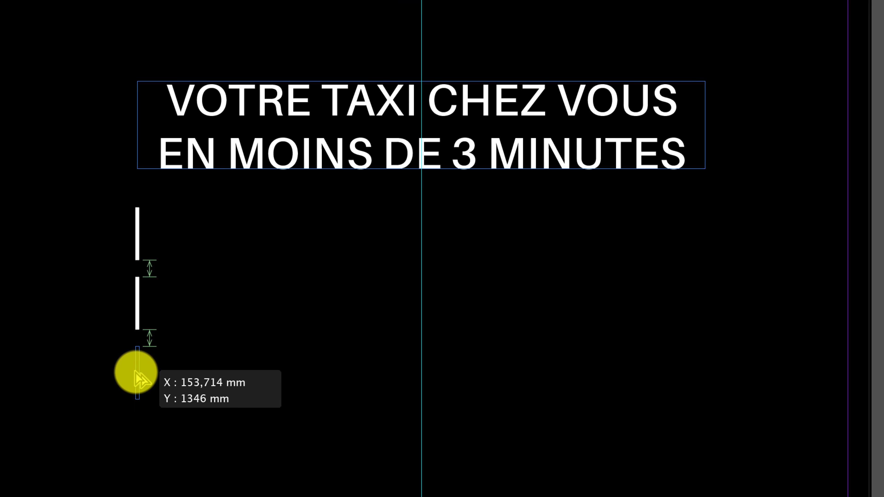
left_click_drag(135, 374, 136, 371)
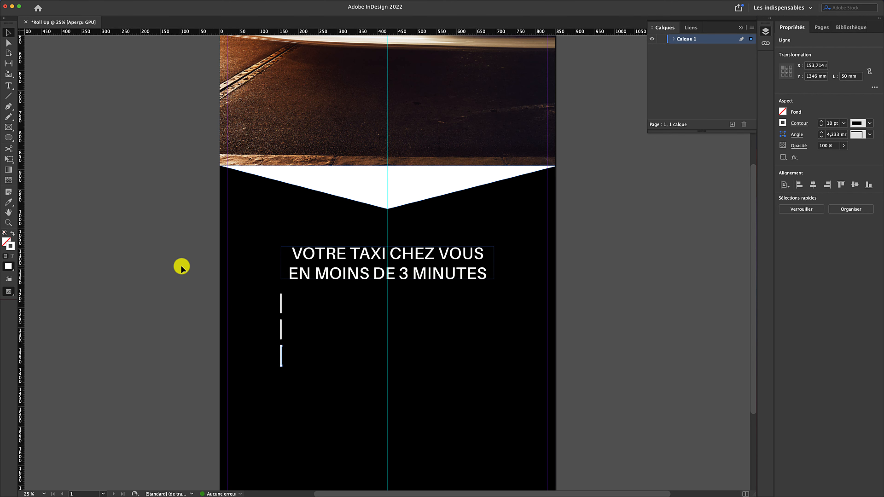
Step: Create a text frame about 470 by 38 mm beside the first line with "Réservez votre taxi en 3 clics" and select its text
left_click(9, 86)
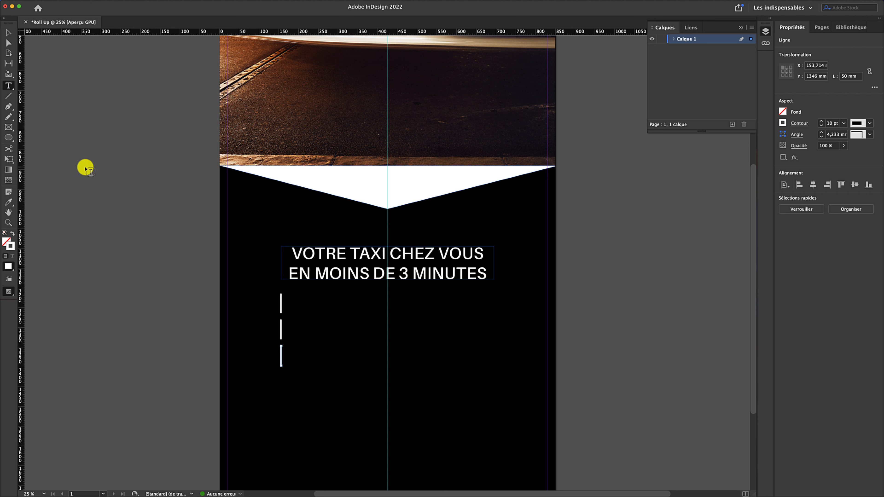
left_click_drag(288, 297, 473, 310)
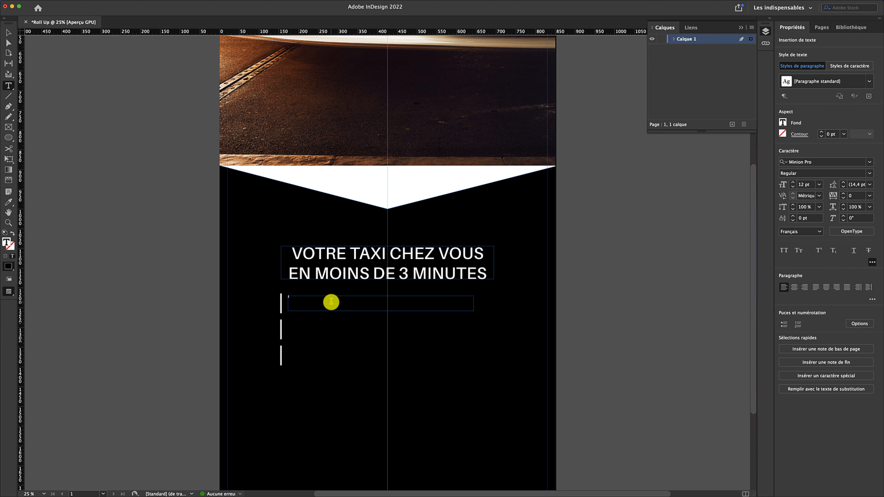
scroll(313, 279, "down", 2)
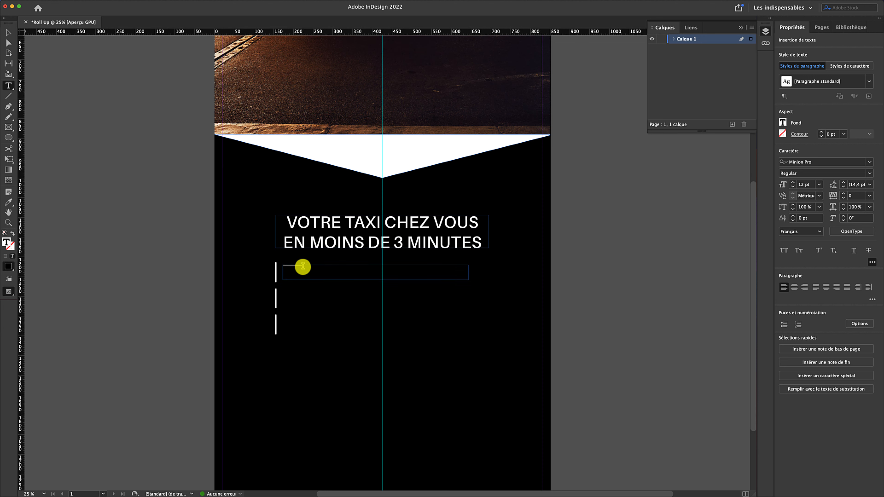
left_click_drag(303, 267, 277, 267)
Step: Set the selected text to Aileron Regular at 100 pt with the [Papier] swatch as its fill
left_click(870, 162)
scroll(764, 207, "up", 20)
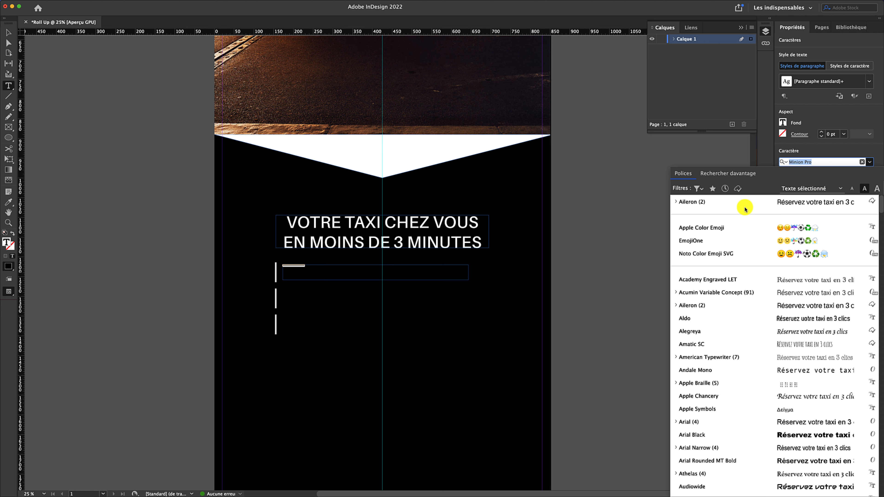
left_click(717, 204)
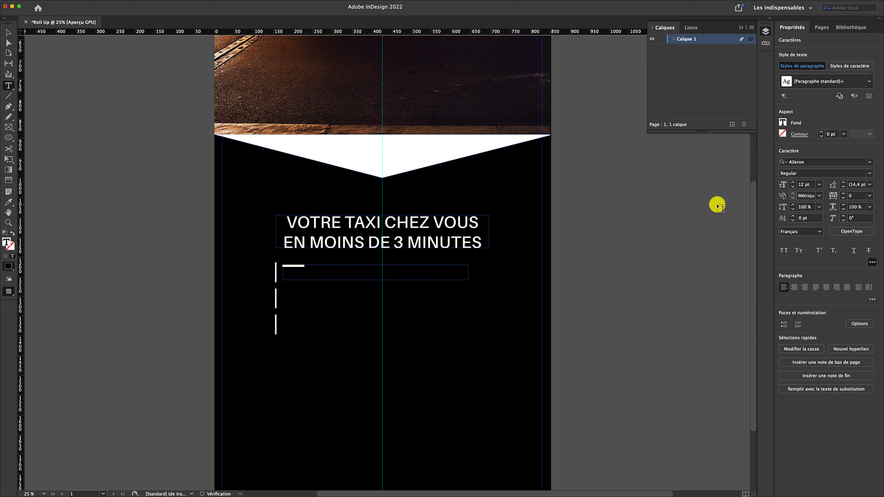
left_click(783, 123)
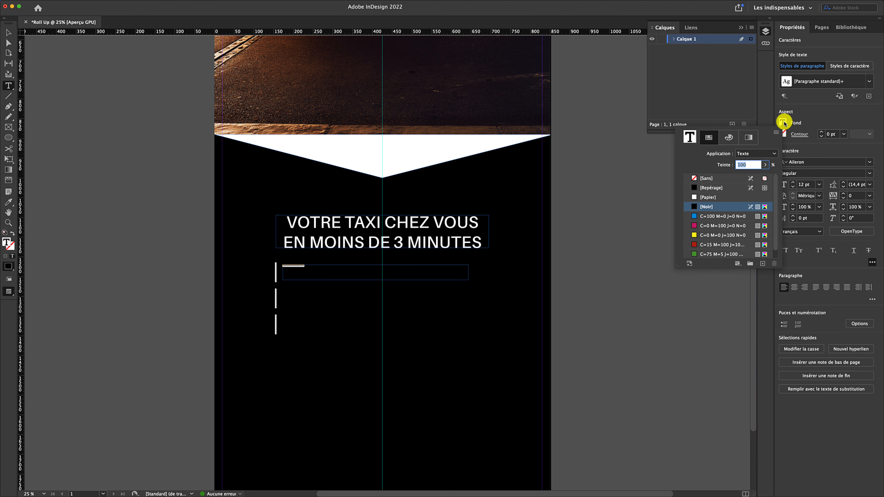
left_click(708, 197)
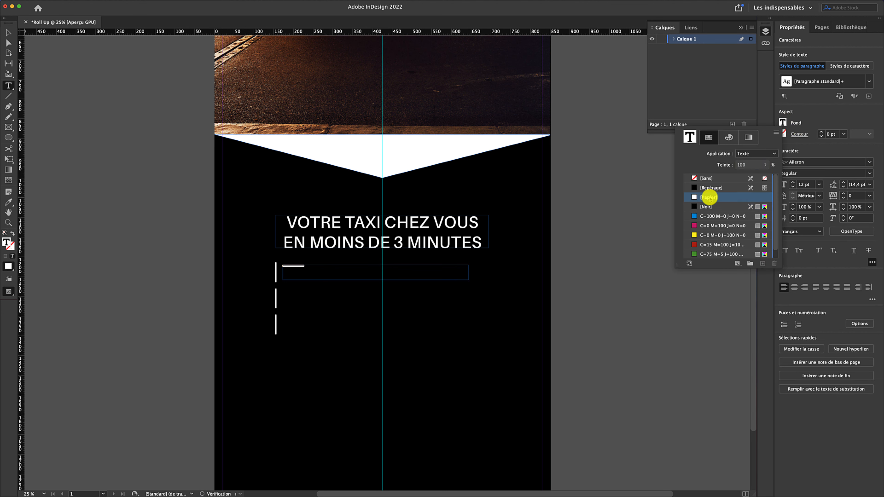
left_click(807, 185)
left_click_drag(803, 184, 793, 184)
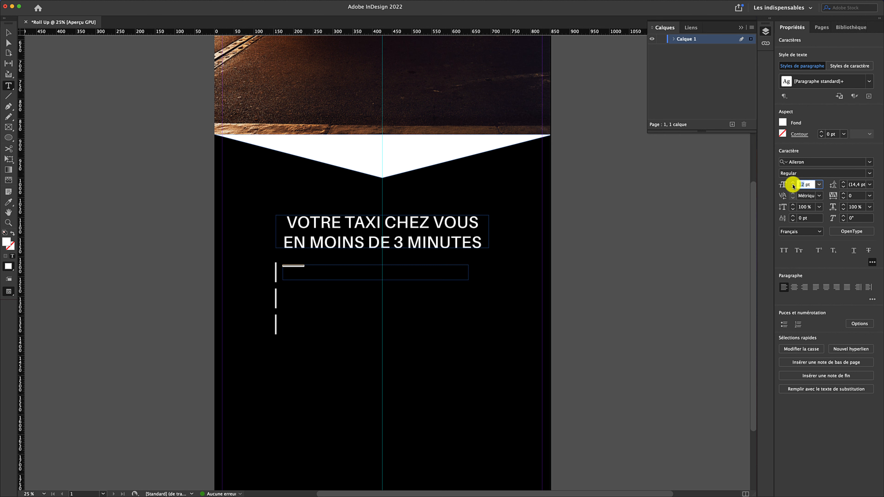
type("100")
key("Return")
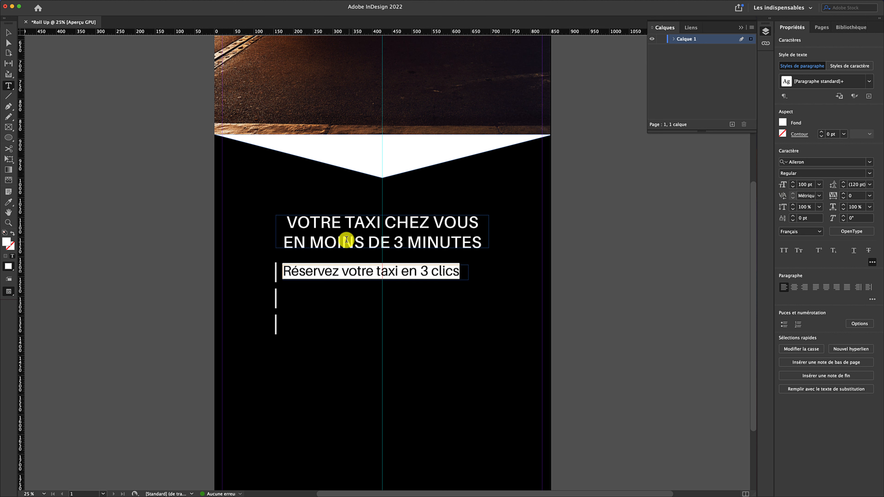
Step: Duplicate the text frame beside the other two lines and replace the copies' text with "10000 taxis disponibles" and "Satisfait ou remboursé"
left_click(8, 32)
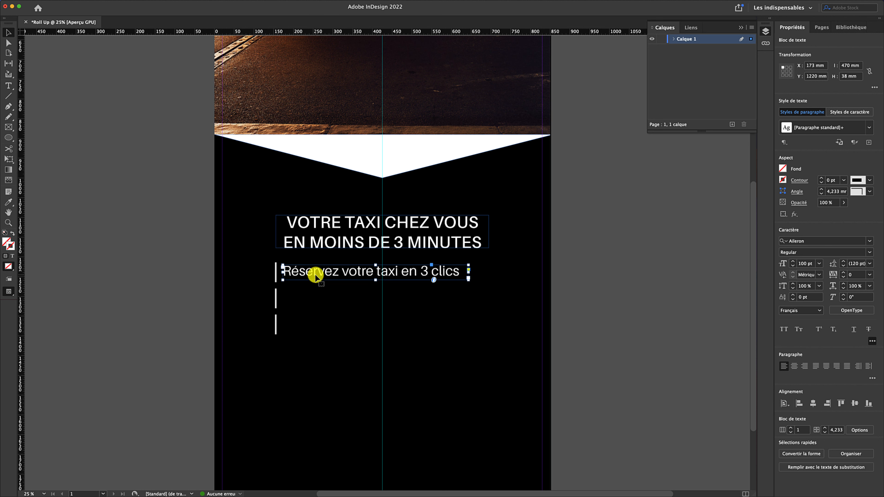
left_click_drag(315, 275, 321, 326)
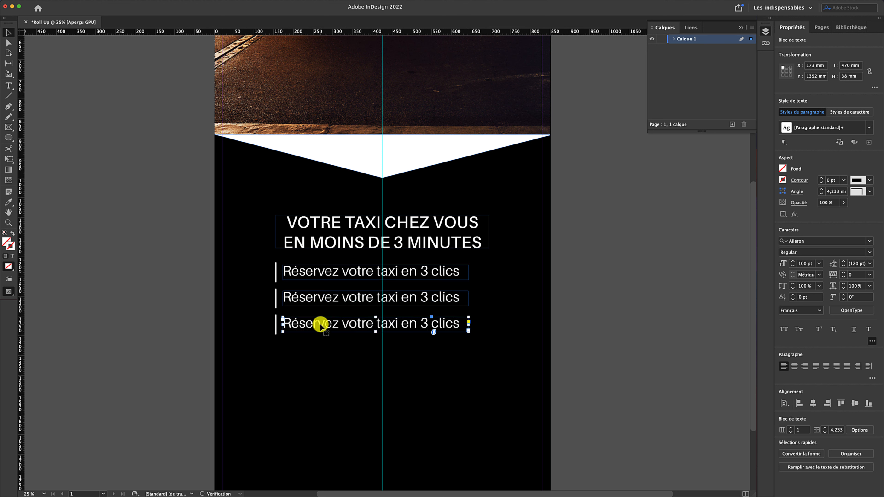
triple_click(320, 296)
type("10000 taxis disponibles")
triple_click(390, 323)
type("Satisfait ou remboursé")
key("Escape")
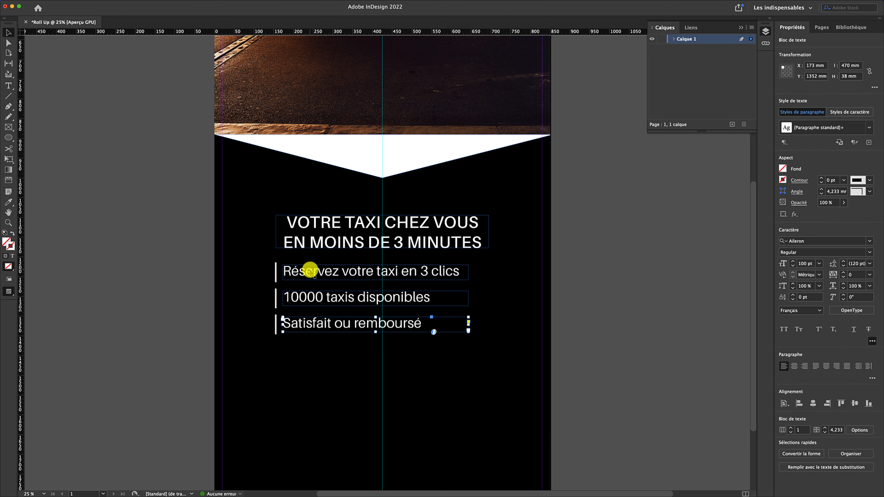
Step: Select the three text frames with their vertical lines and move them straight down to Y 1312 mm
left_click(311, 270)
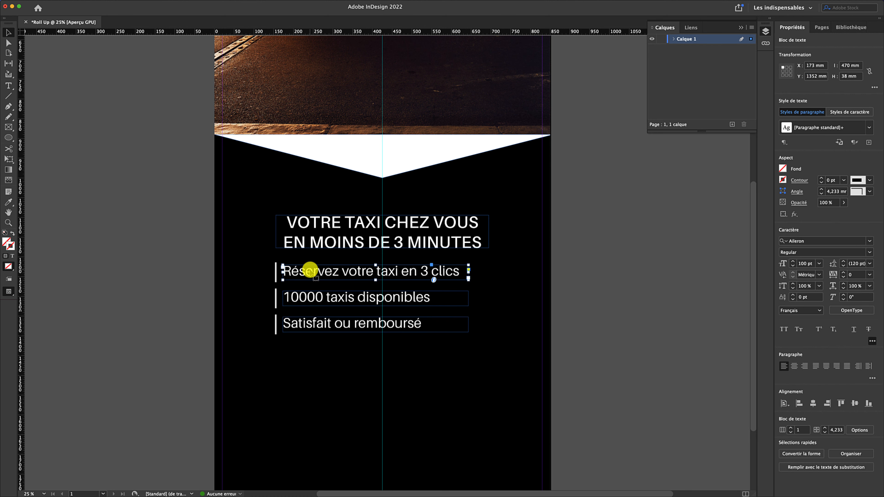
left_click(316, 294, "shift")
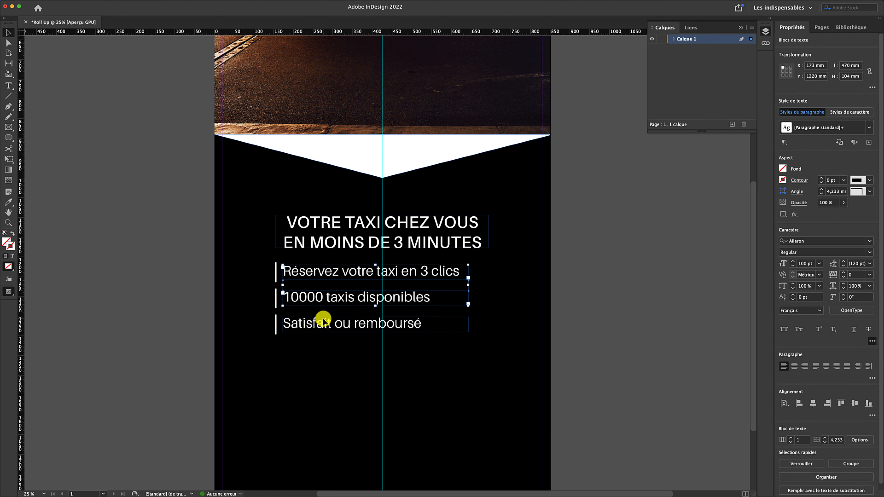
left_click(275, 323, "shift")
left_click(275, 306, "shift")
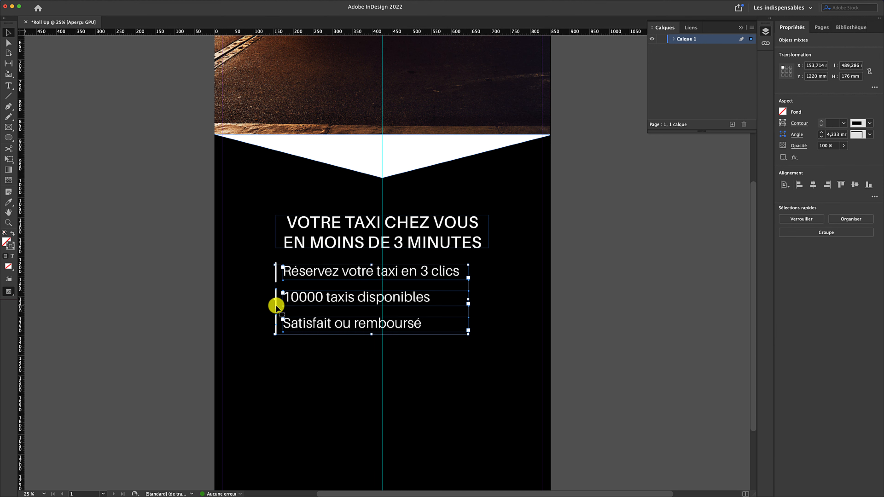
left_click(276, 278, "shift")
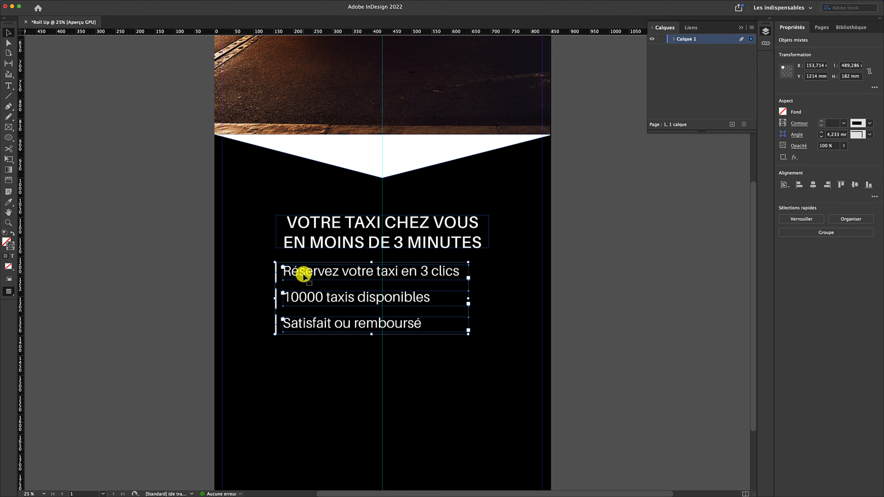
left_click_drag(303, 275, 304, 314)
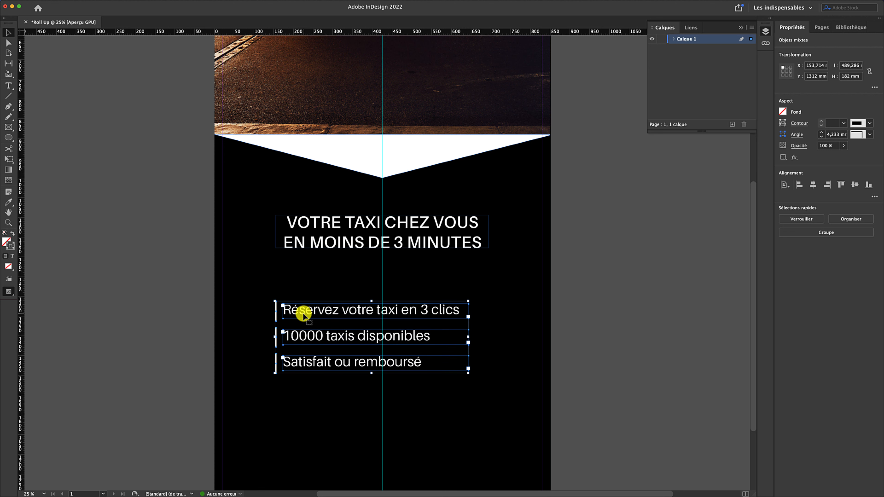
Step: Place taxi_illustration.tif at about 27 by 64 mm just above the first vertical line of the selling points
left_click(299, 292)
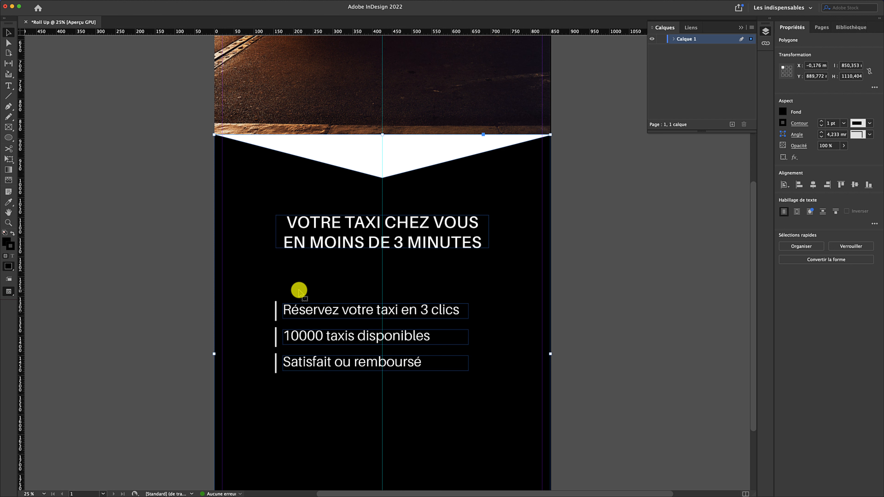
key("super+d")
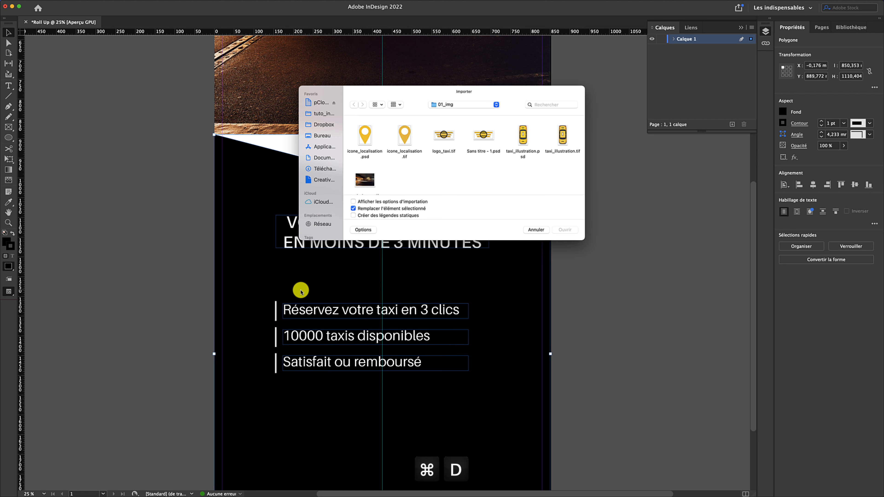
left_click(562, 138)
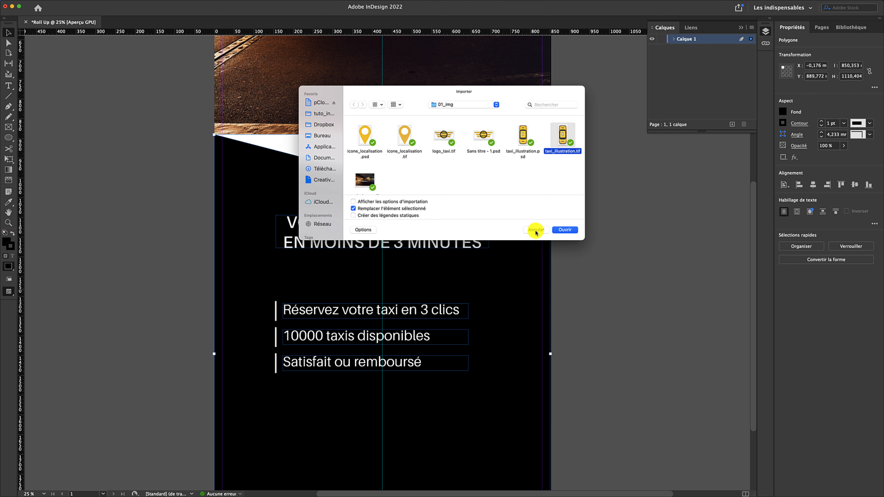
left_click(560, 230)
left_click(567, 151)
left_click(565, 229)
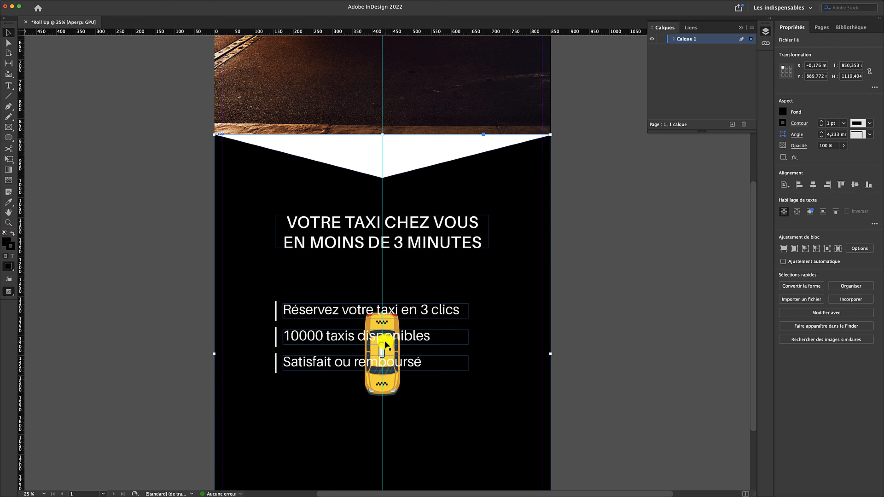
key("super+z")
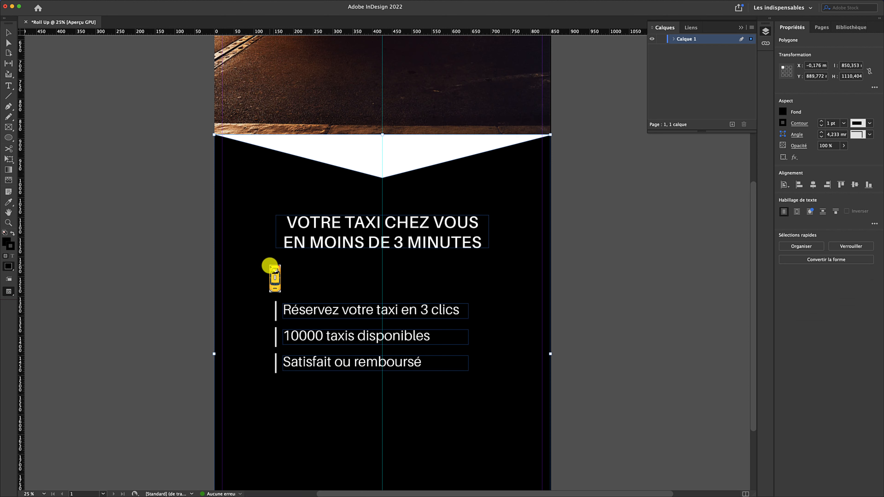
left_click_drag(269, 266, 279, 287)
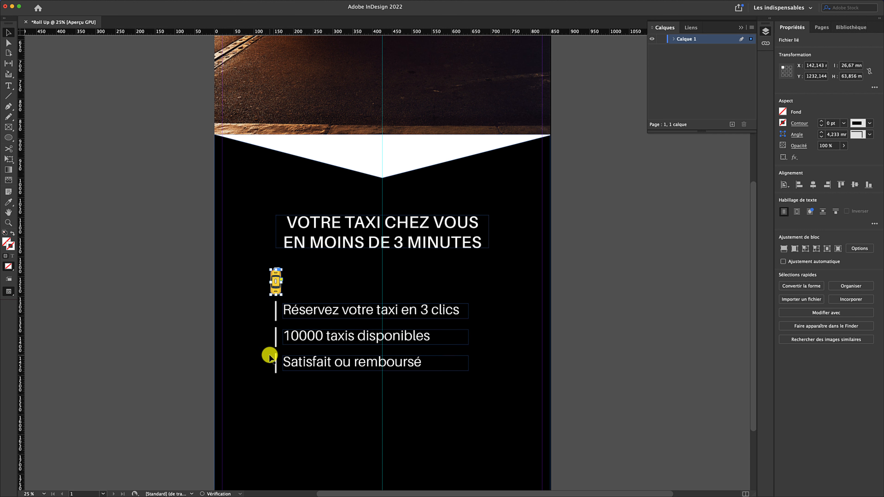
Step: Place icone_localisation.tif as a small pin just below the third vertical line of the selling points
left_click(281, 384)
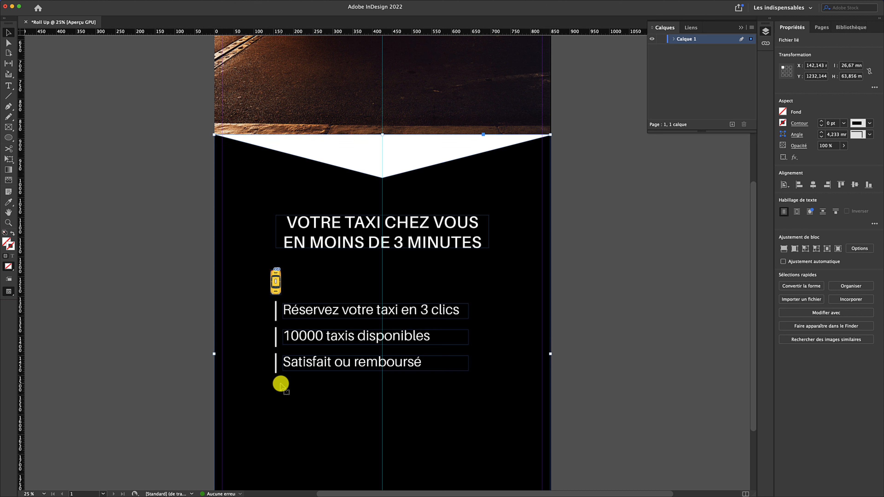
key("super+d")
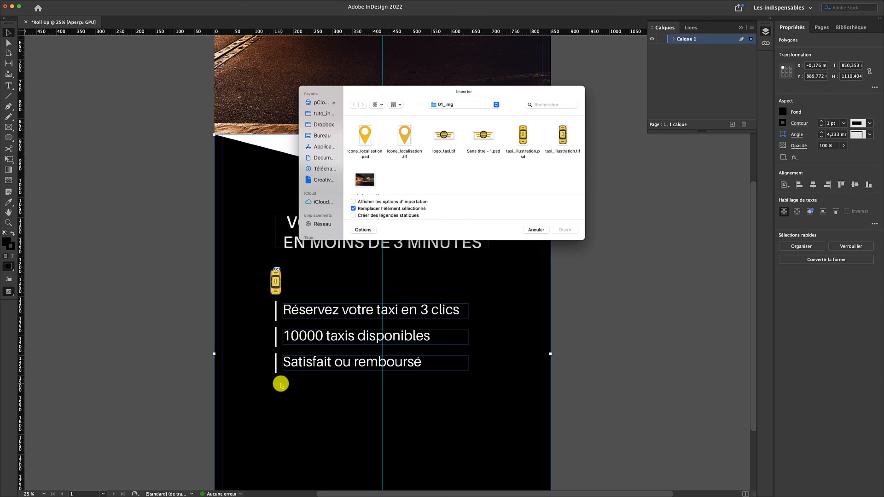
left_click(402, 140)
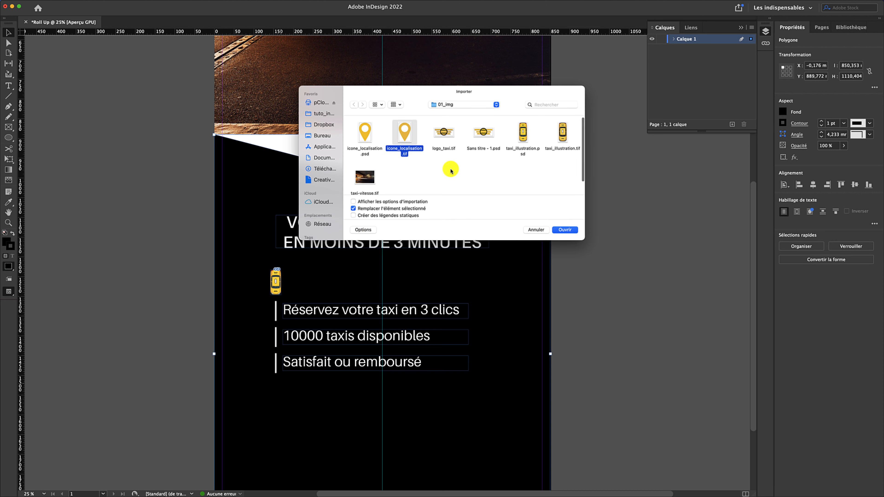
left_click(565, 229)
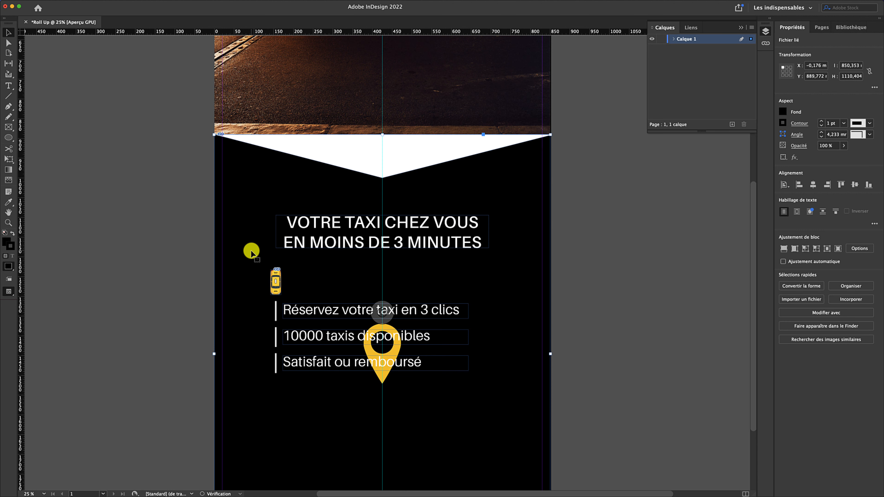
left_click(271, 271)
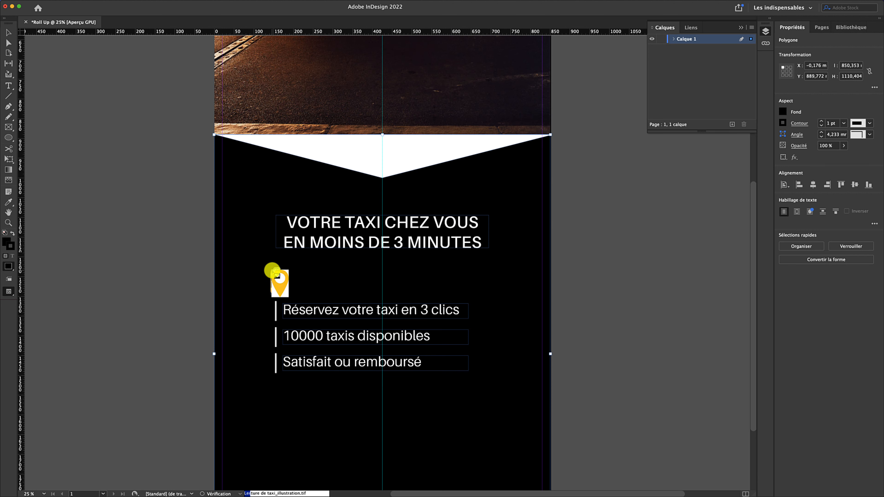
left_click_drag(271, 271, 281, 398)
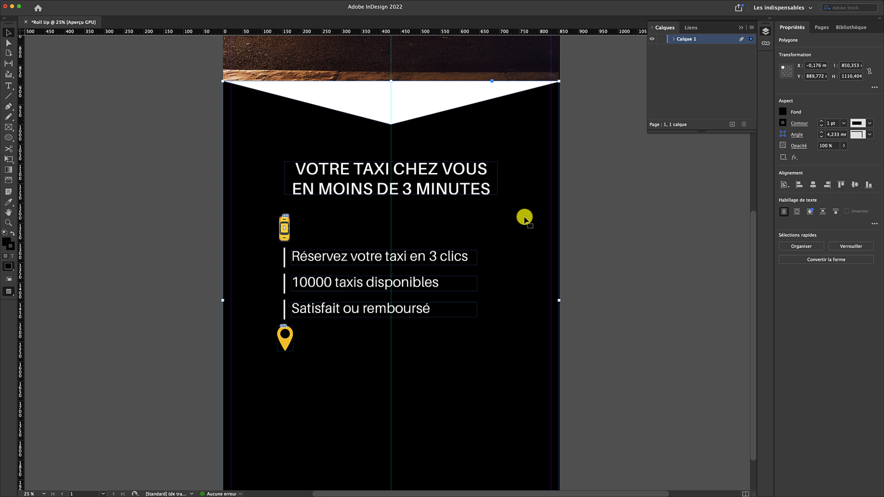
left_click(587, 216)
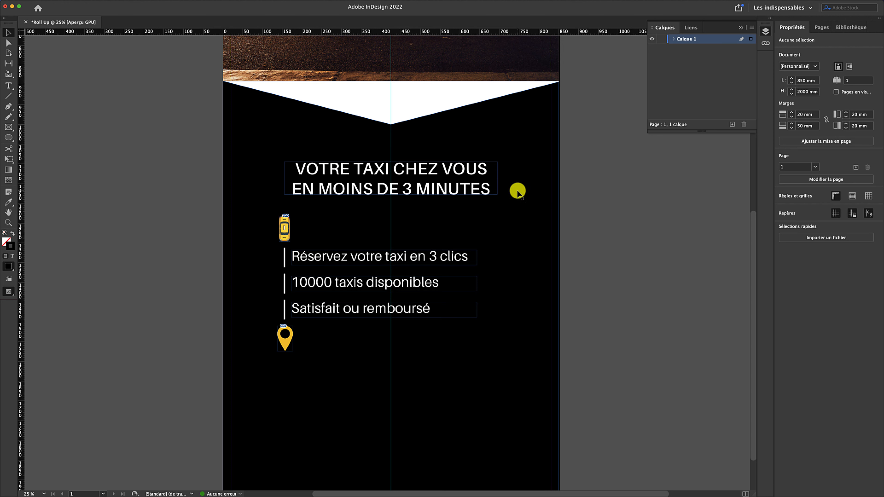
mouse_move(142, 4)
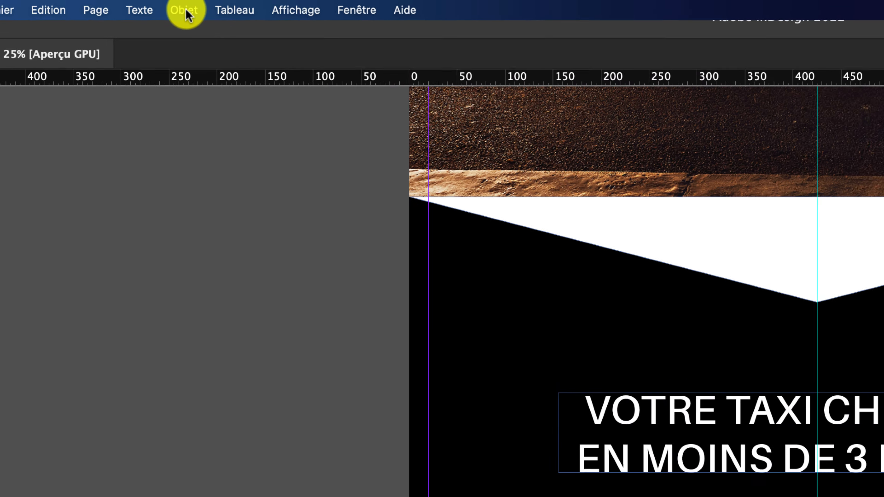
left_click(188, 15)
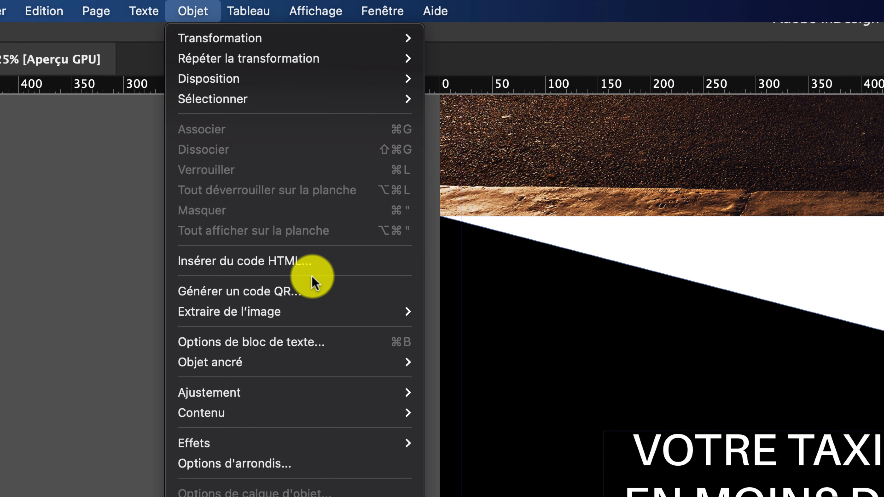
left_click(315, 289)
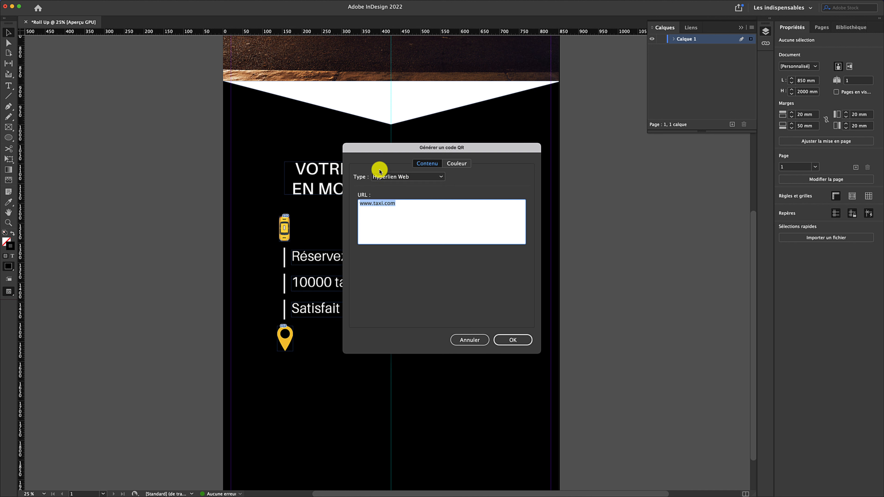
left_click(421, 178)
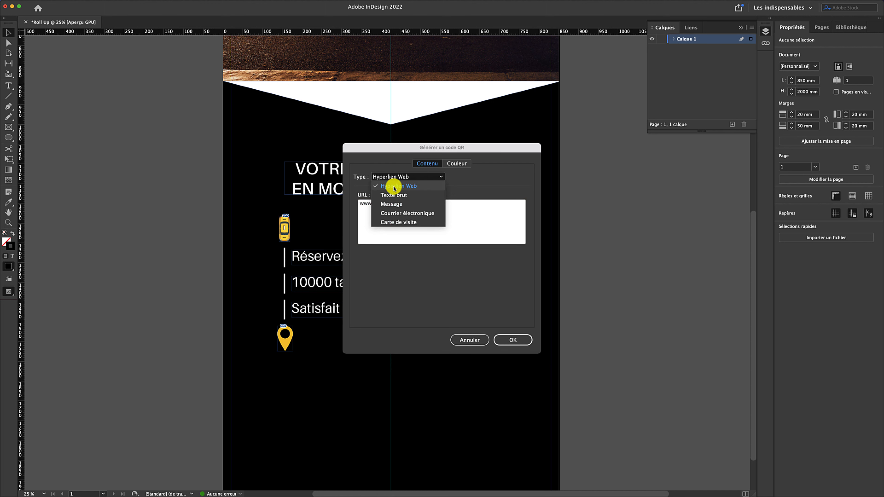
left_click(458, 191)
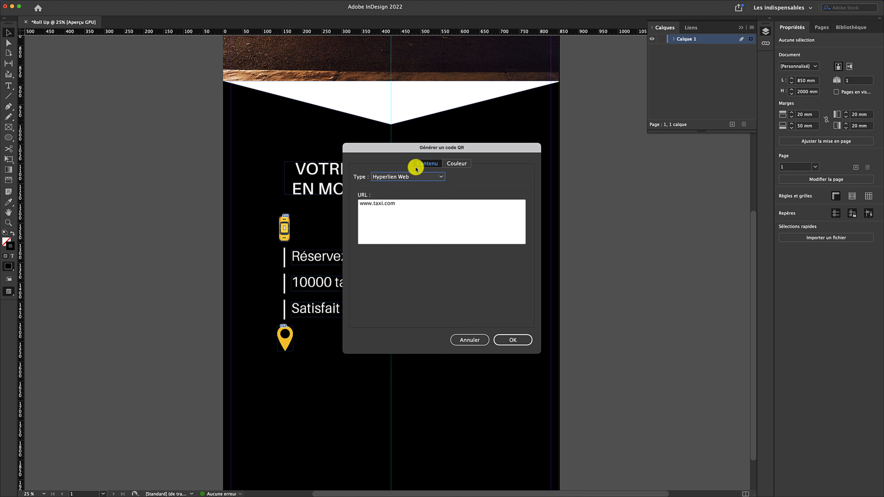
left_click(451, 164)
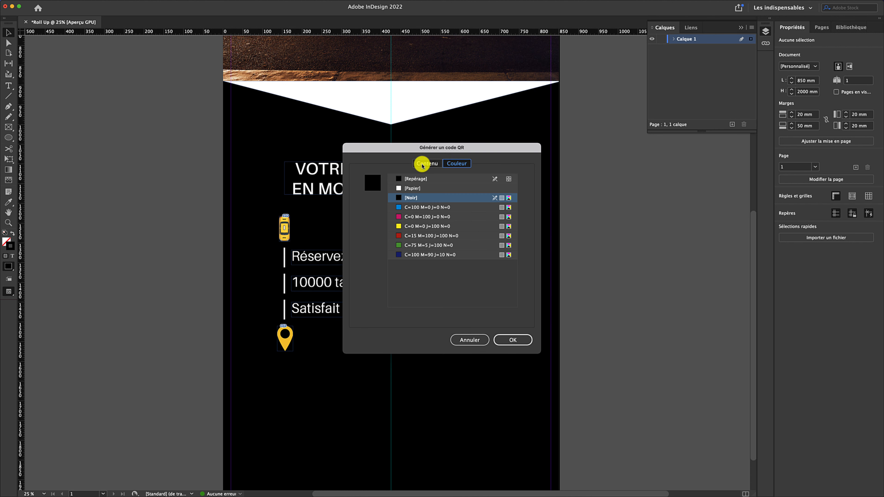
left_click(424, 189)
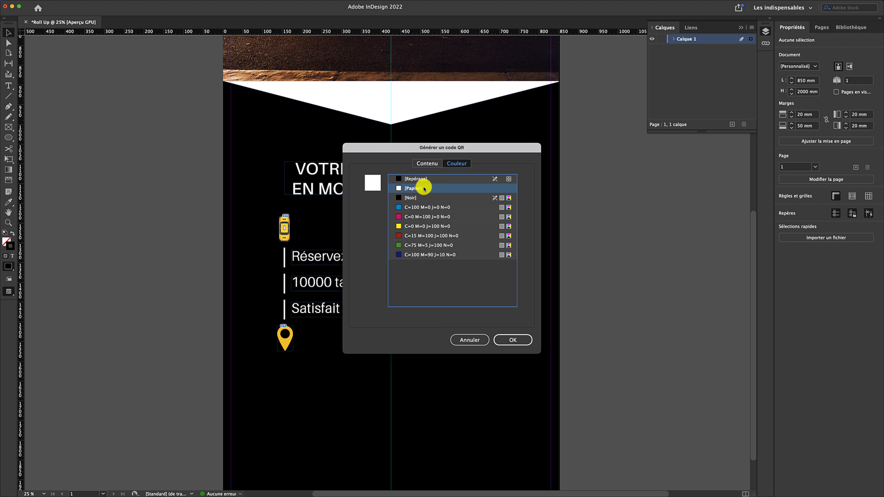
left_click(511, 339)
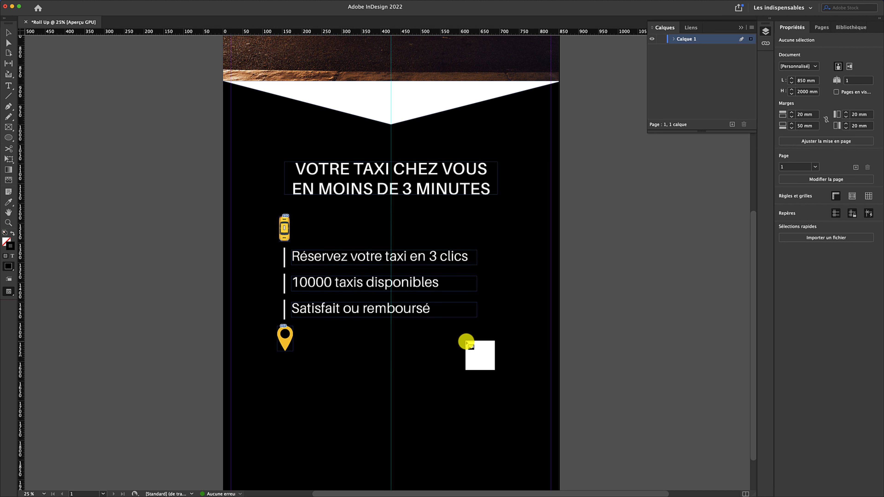
Step: Place the QR code about 246 mm square on the lower black panel and move it to X 515 mm, Y 1645 mm
left_click_drag(418, 362, 516, 424)
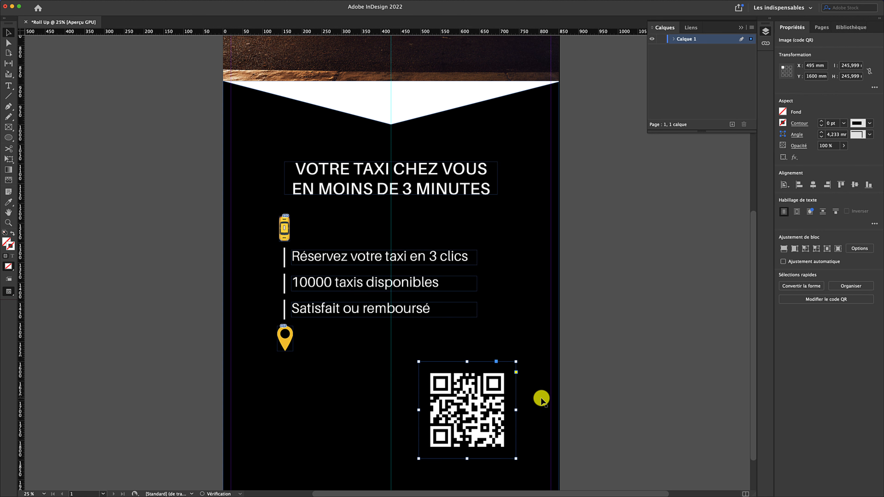
left_click(566, 390)
scroll(566, 389, "down", 1)
scroll(566, 389, "down", 5)
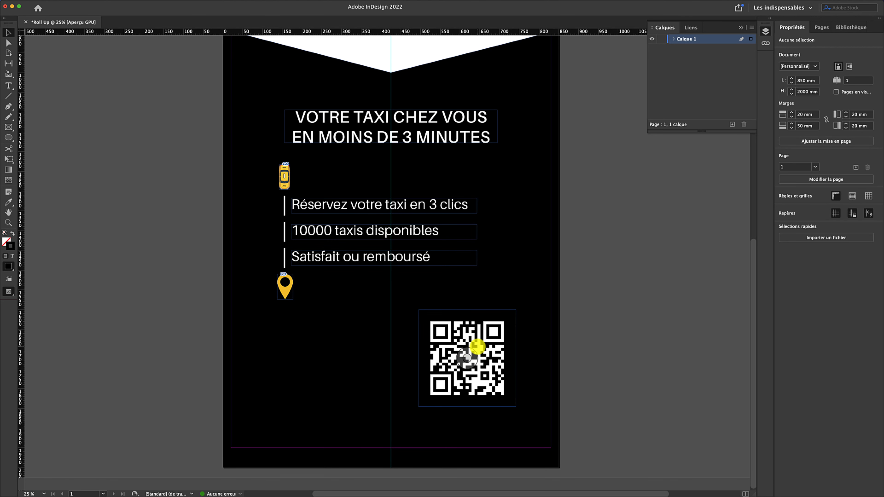
left_click_drag(478, 347, 485, 365)
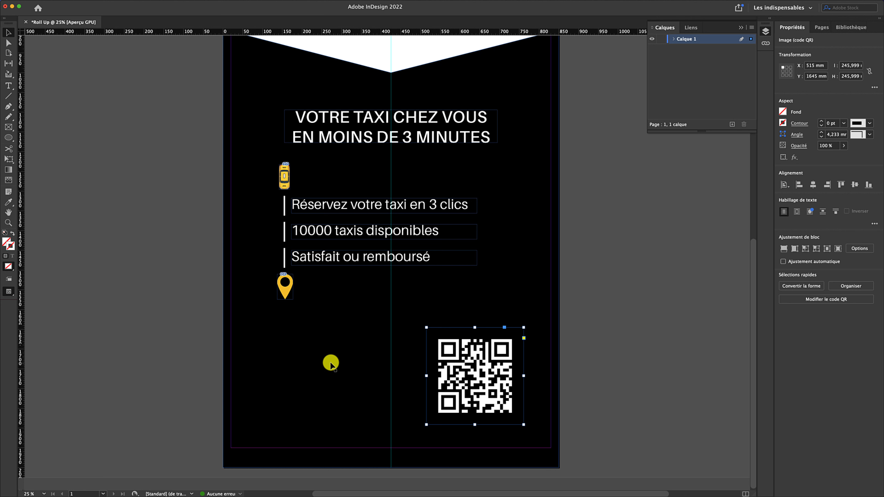
Step: Duplicate the slogan frame to X 37 mm, Y 1702 mm beside the QR code and replace its text with "TÉLÉCHARGEZ NOTRE APPLICATION"
left_click(341, 132)
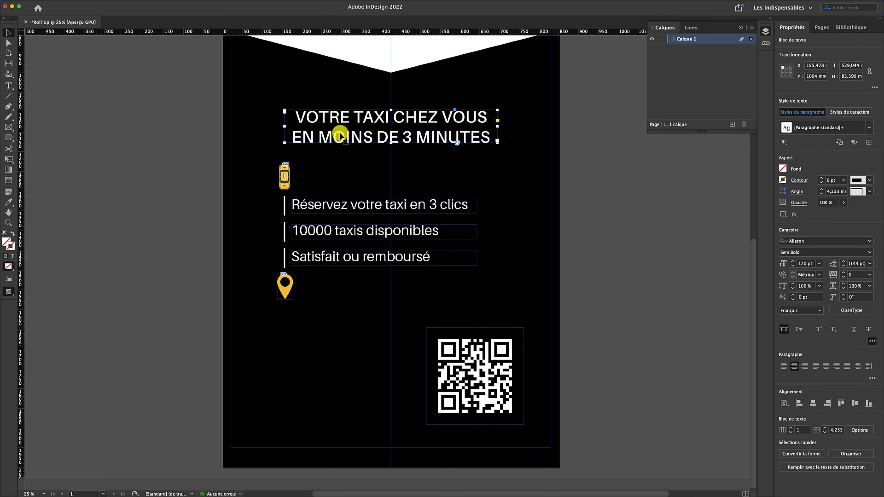
key("alt")
left_click_drag(340, 135, 294, 375)
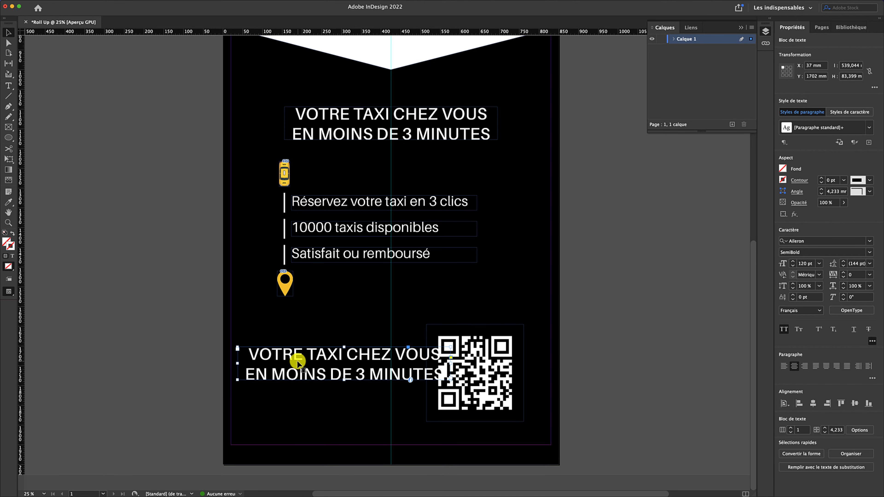
double_click(290, 356)
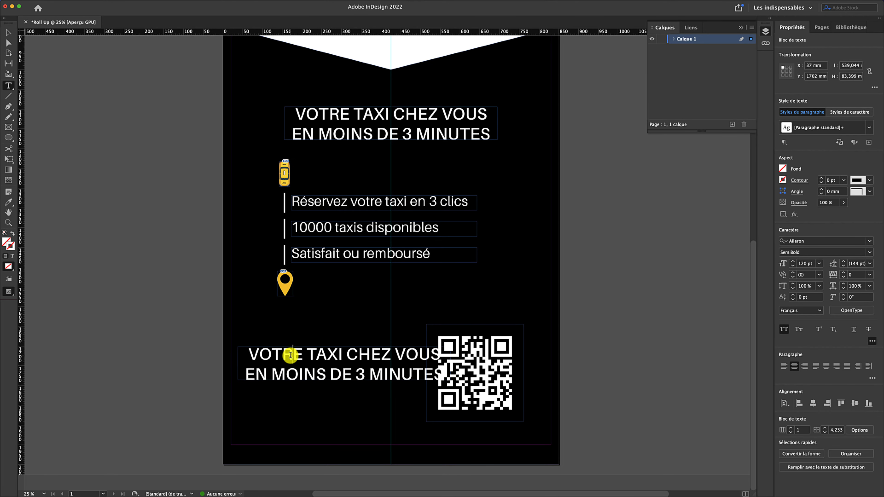
left_click_drag(246, 356, 463, 384)
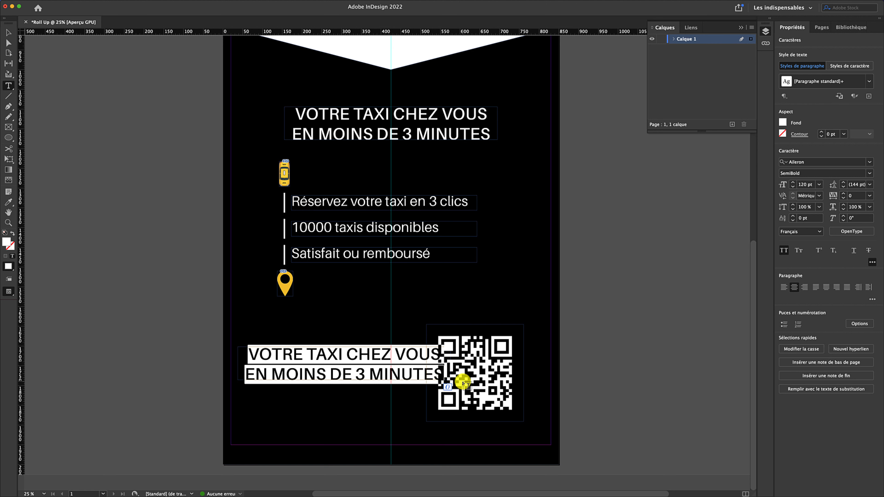
type("TÉLÉCHARGEZ NOTRE APPLICATION")
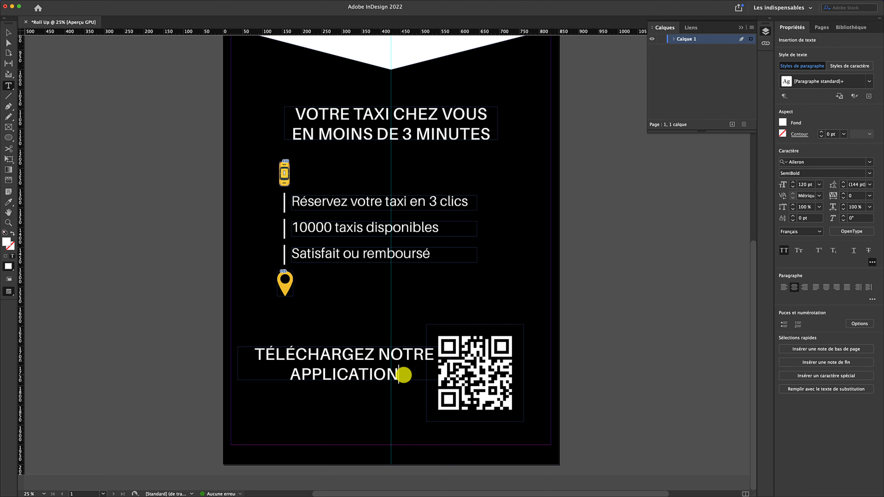
Step: Left-align the "TÉLÉCHARGEZ NOTRE APPLICATION" text and set its font size to 100 pt
left_click_drag(404, 375, 251, 351)
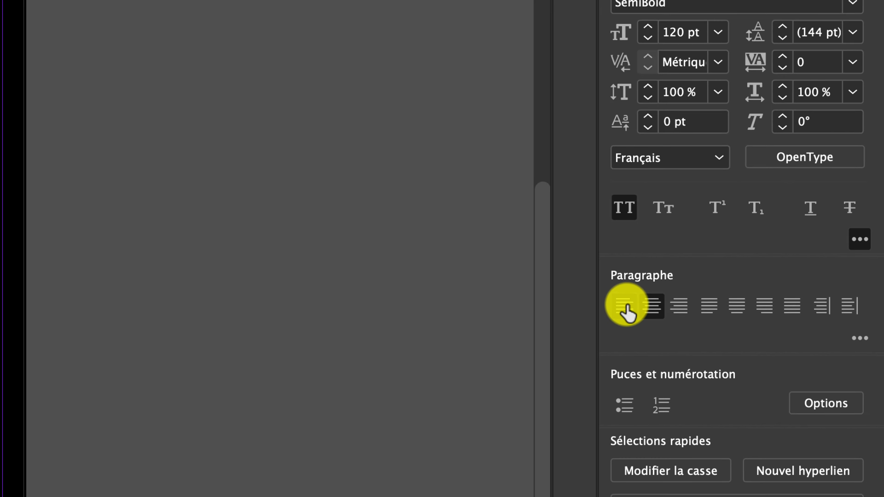
left_click(625, 306)
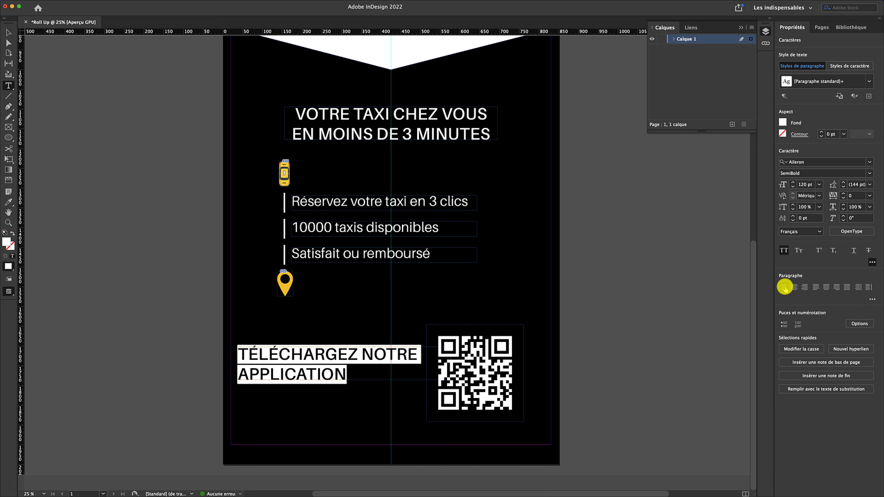
left_click(807, 185)
left_click_drag(807, 185, 795, 186)
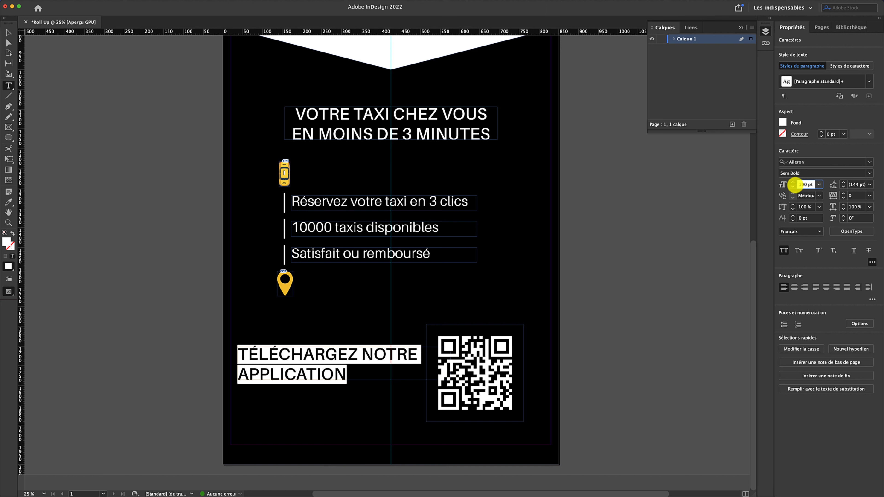
key("Return")
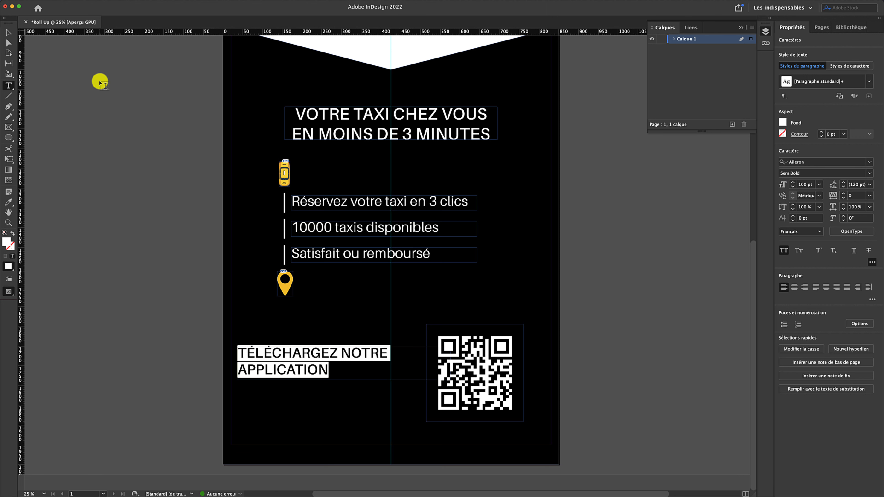
Step: Fit the "TÉLÉCHARGEZ NOTRE APPLICATION" text frame to its content, about 449 × 70 mm
left_click(8, 33)
left_click(386, 374)
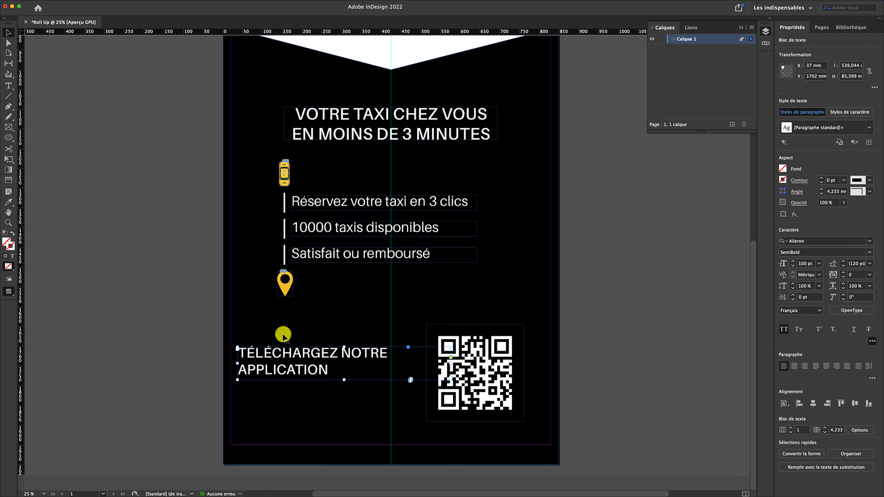
key("super+equal")
key("super+equal")
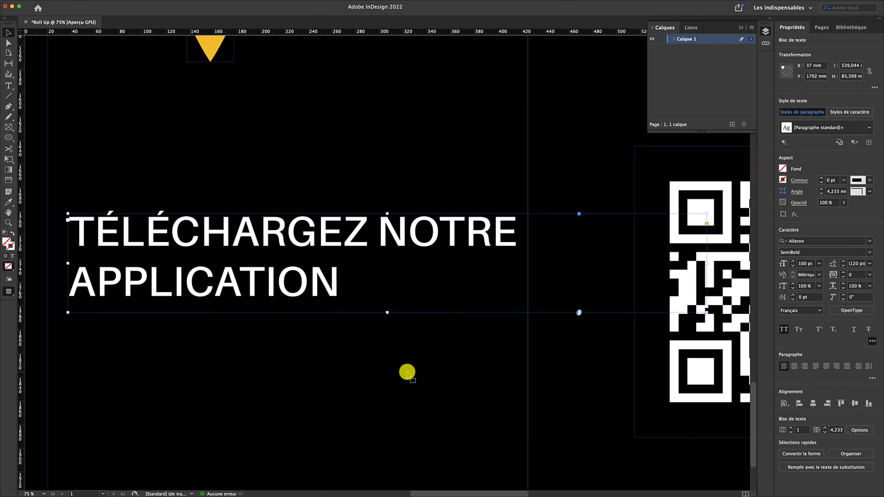
double_click(707, 312)
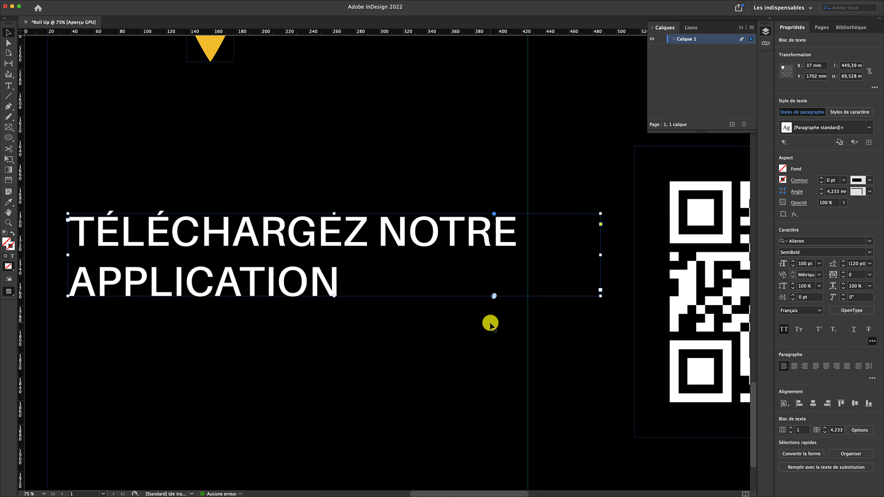
Step: Draw a closed V-shaped band along the black panel's notch with the Pen tool, from X 0 through X 425, Y 1000 to X 850 mm
key("super+minus")
key("super+minus")
key("super+minus")
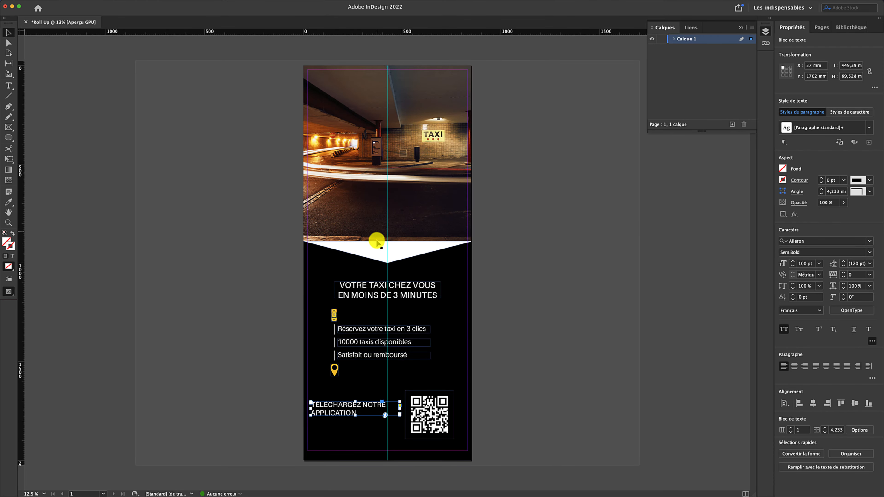
key("super+equal")
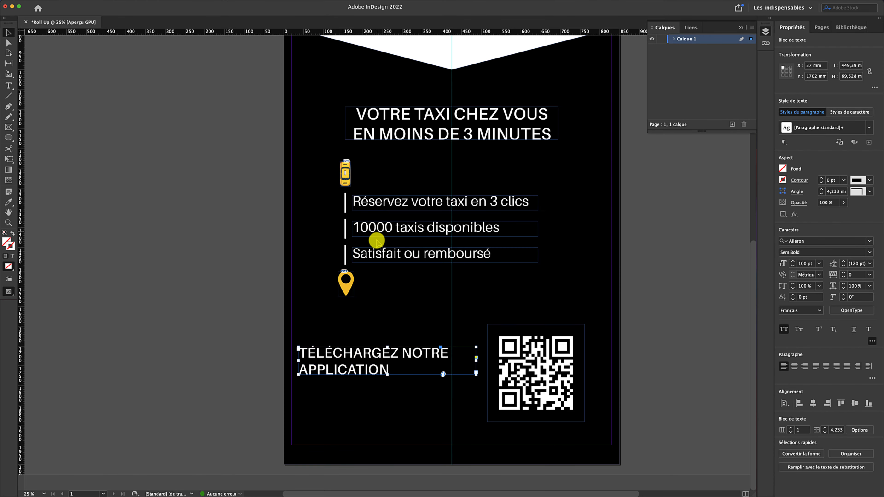
scroll(316, 190, "up", 5)
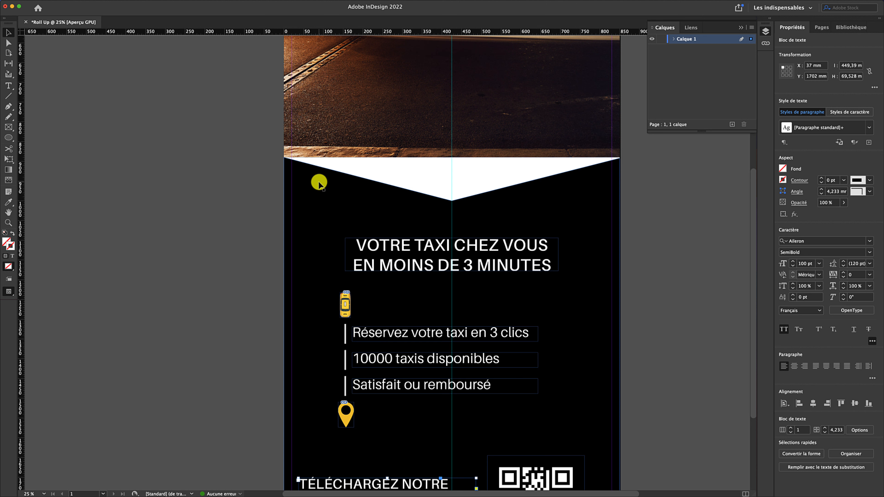
key("p")
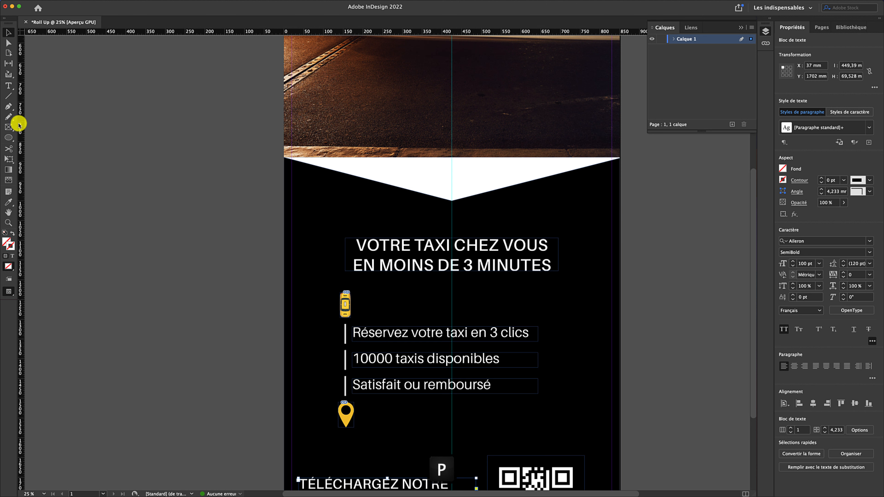
left_click(8, 109)
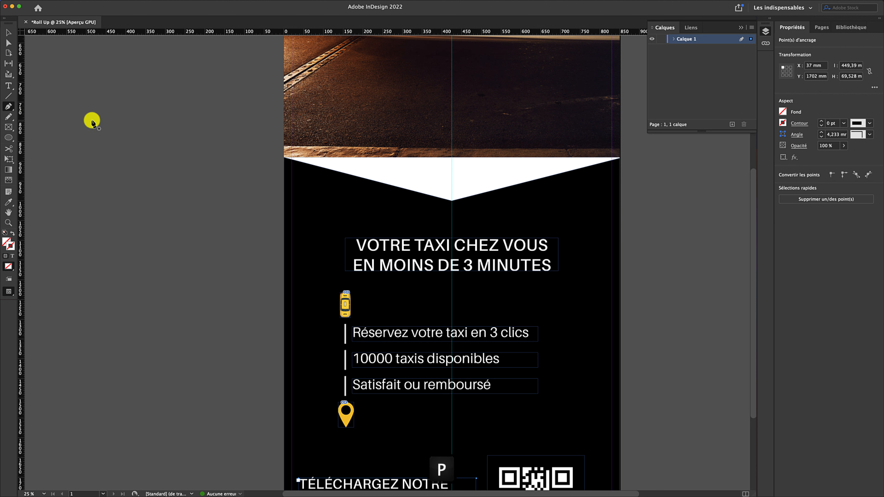
left_click(285, 158)
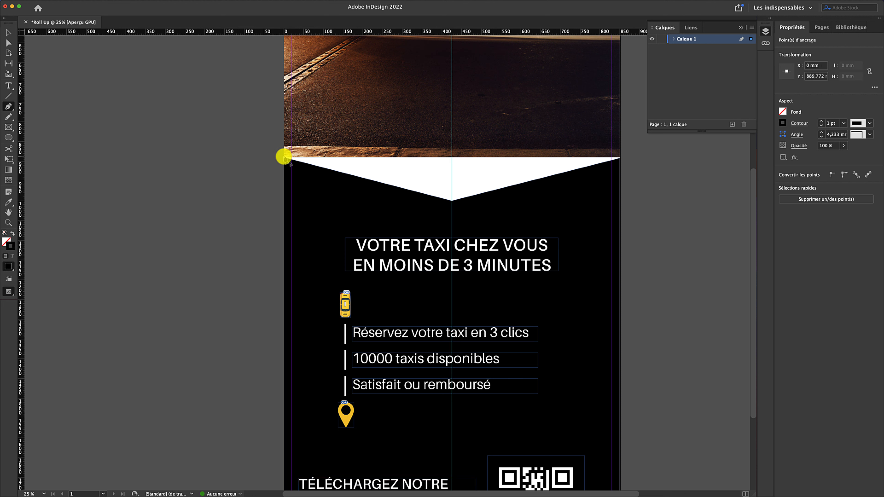
left_click(452, 202)
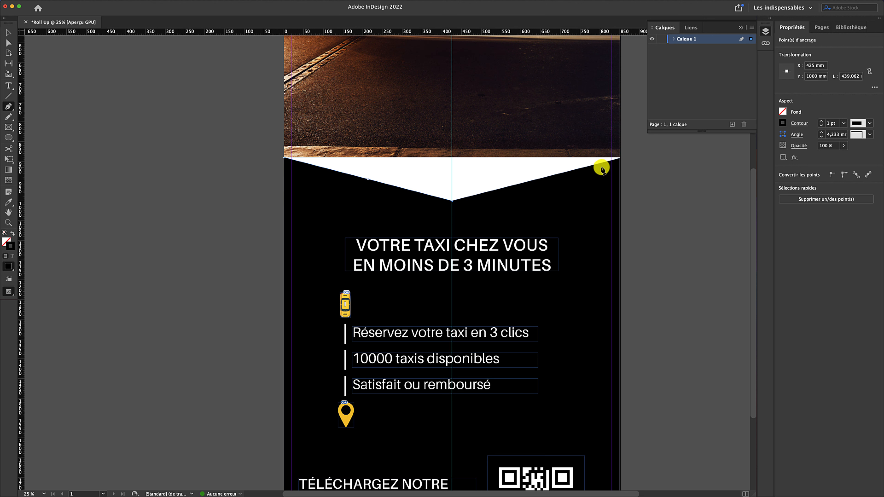
left_click(620, 158)
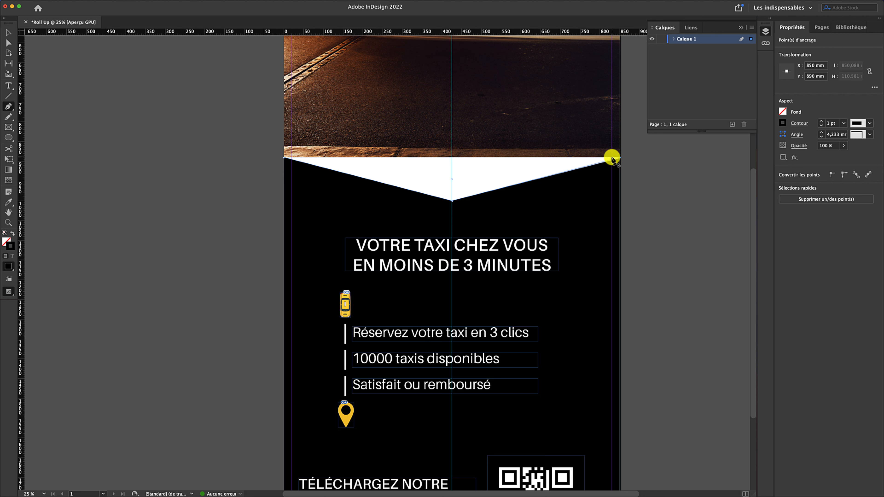
left_click(612, 158)
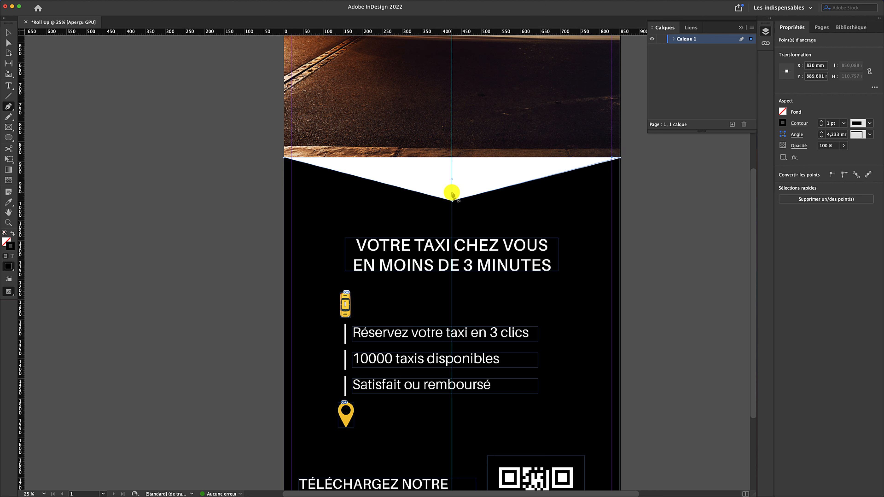
left_click(452, 192)
left_click(303, 157)
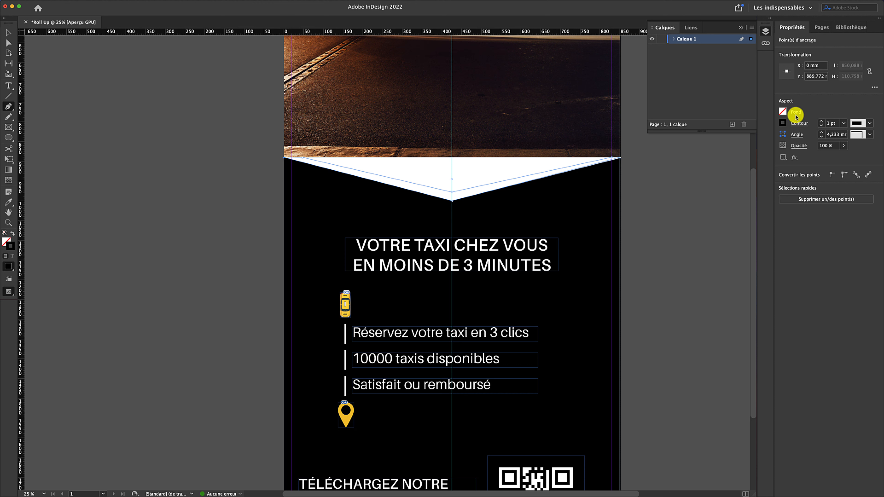
Step: Fill the V-shaped band with the yellow swatch C=0 M=0 J=100 N=0 and deselect it
left_click(783, 112)
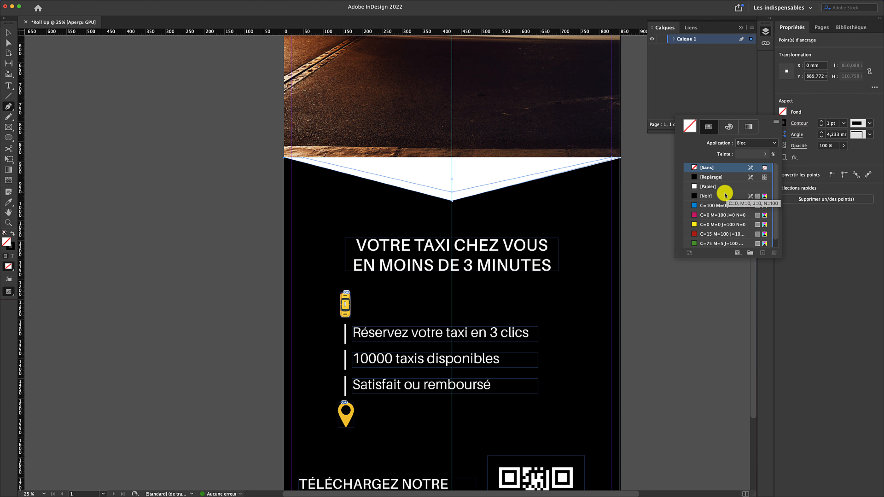
left_click(707, 225)
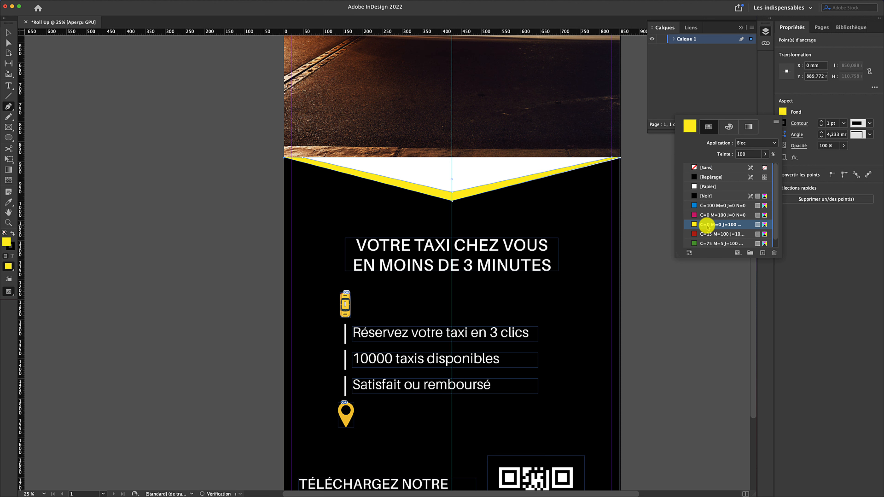
key("v")
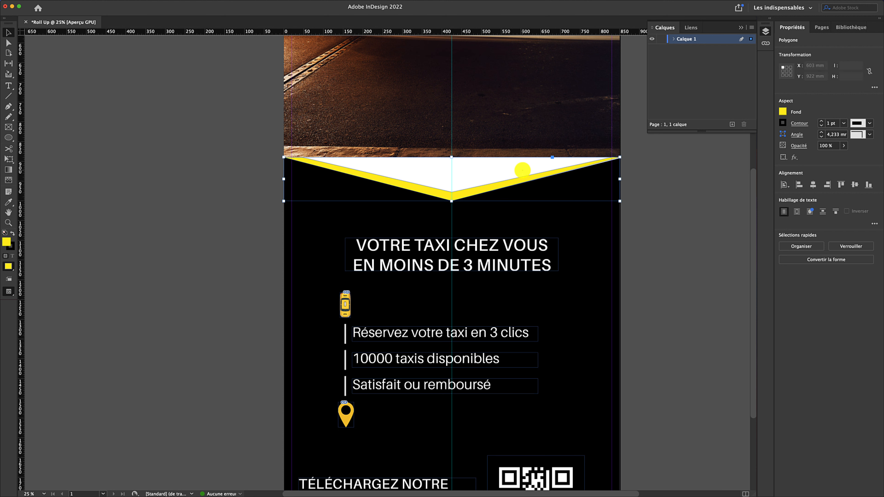
left_click(521, 169)
Step: Draw a closed triangle inside the yellow band with the Pen tool, spanning X 50 to X 830 mm with its tip at Y 978 mm
key("p")
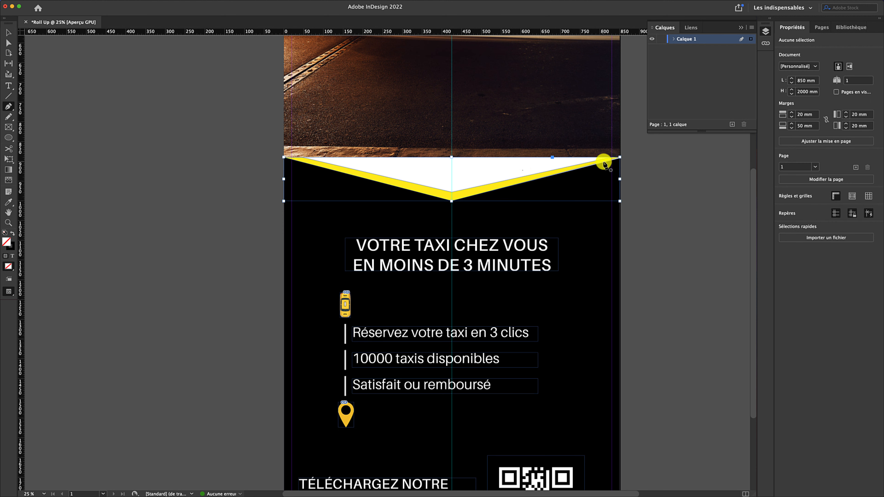
left_click(610, 158)
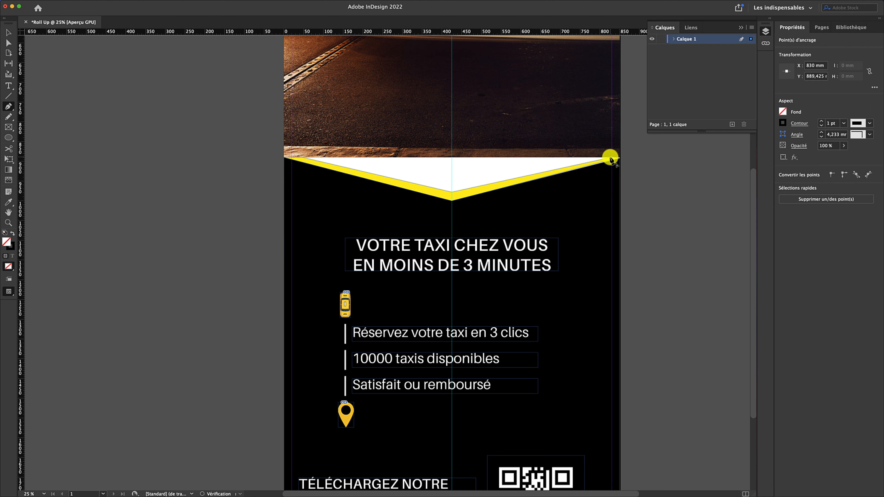
left_click(303, 158)
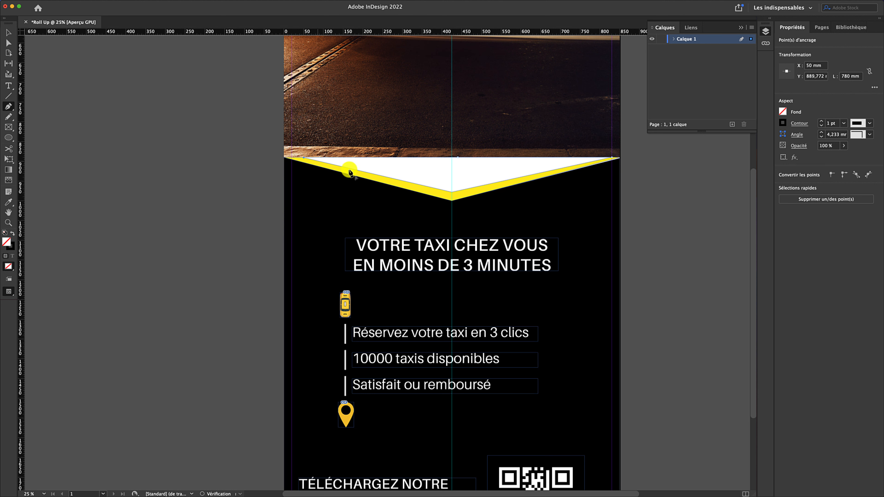
left_click(452, 195)
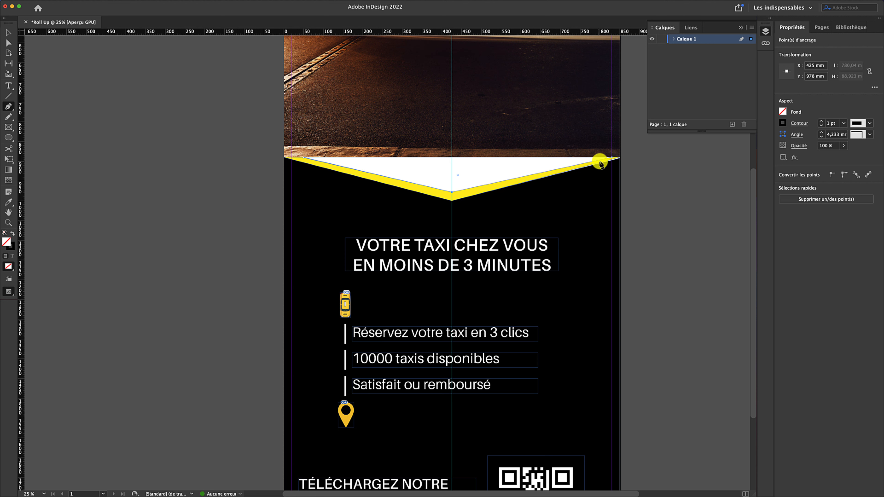
left_click(611, 158)
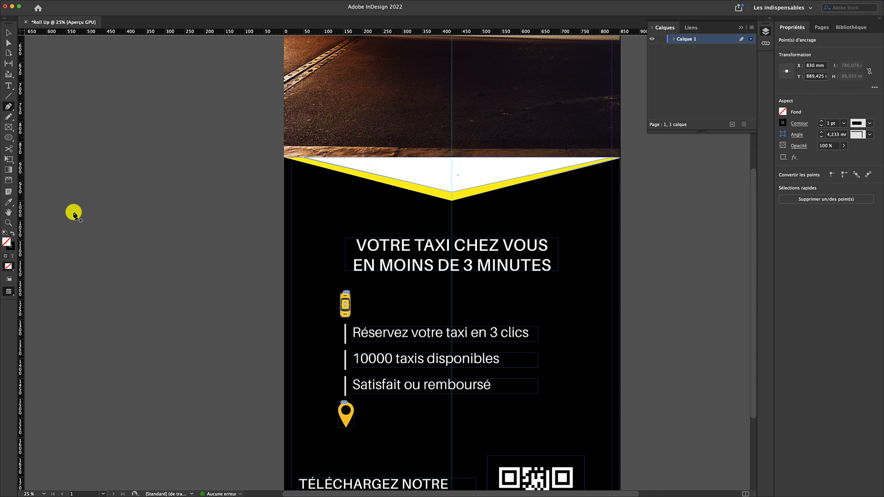
Step: Fill the triangle inside the band with a lighter yellow, about #f6f450
double_click(8, 243)
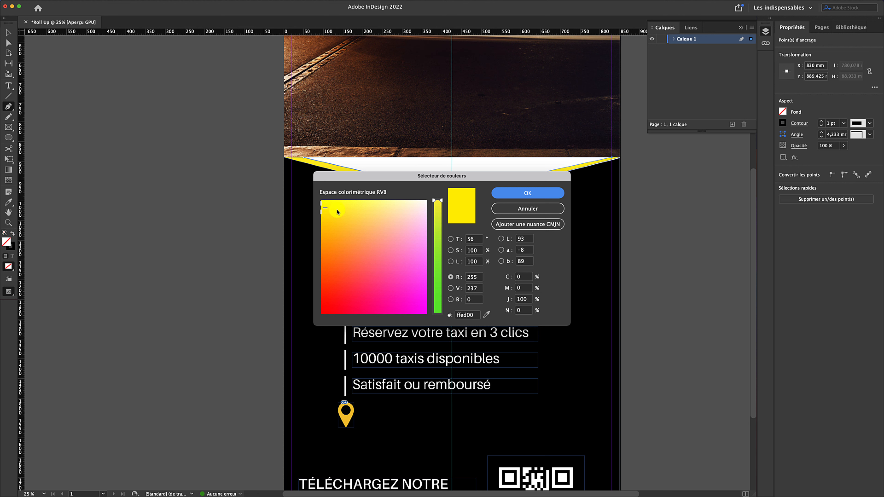
left_click_drag(325, 206, 337, 203)
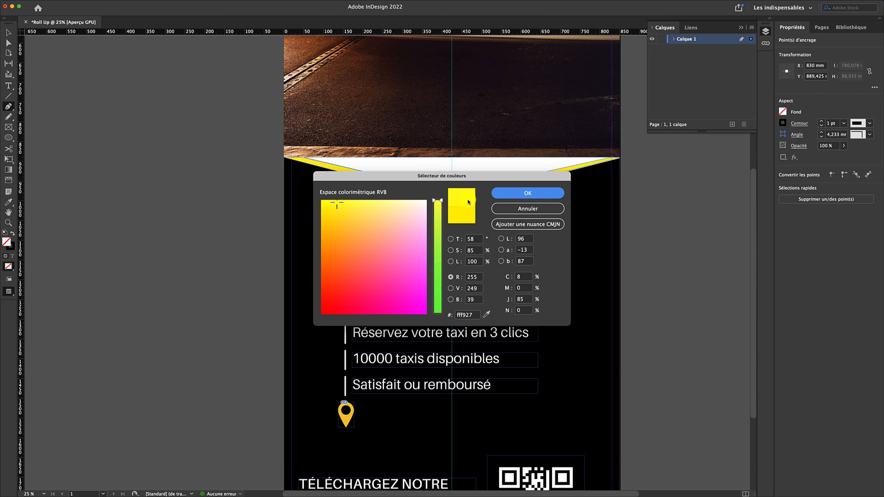
left_click(509, 194)
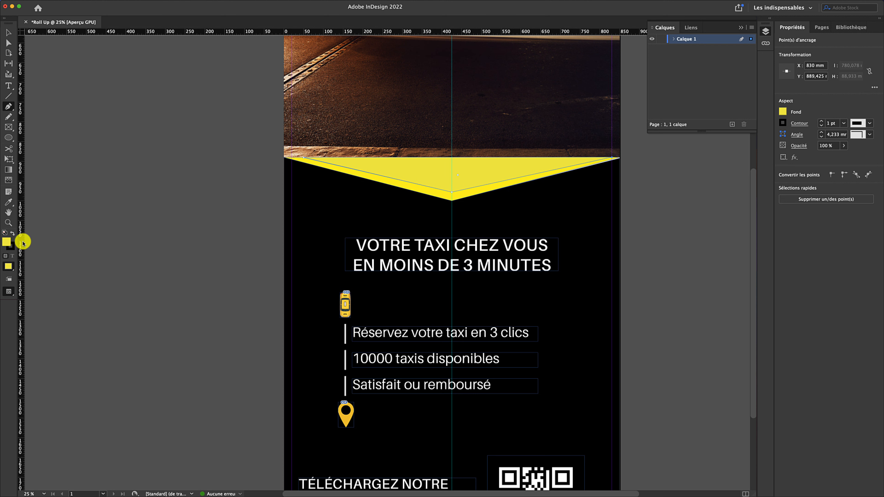
double_click(6, 244)
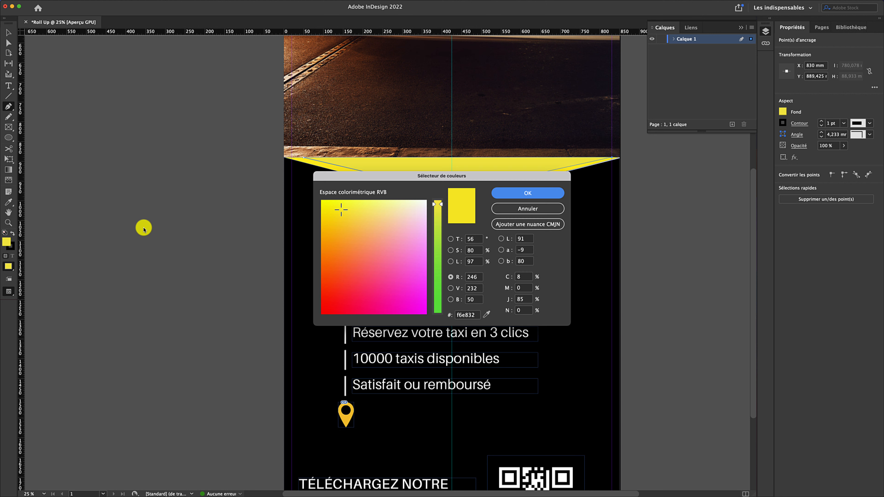
left_click(352, 208)
left_click_drag(352, 208, 354, 205)
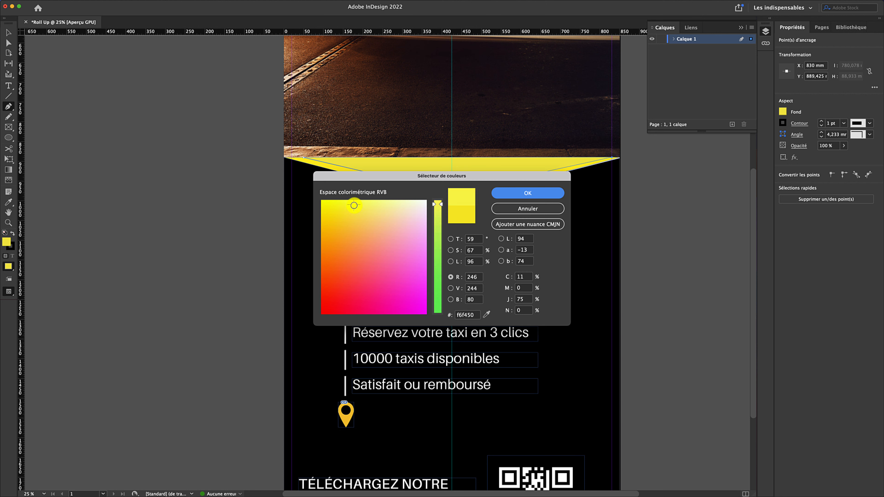
left_click(556, 193)
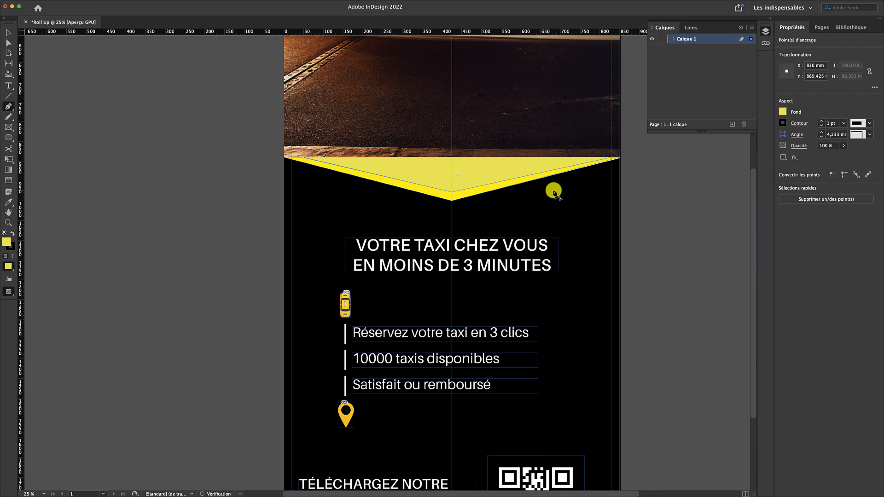
Step: Remove the light yellow triangle's stroke by setting its colour to [Sans]
left_click(12, 247)
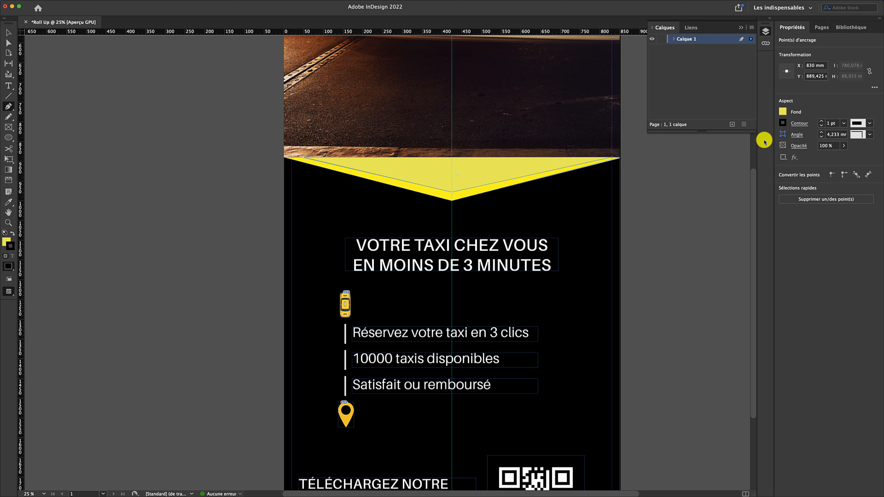
left_click(783, 125)
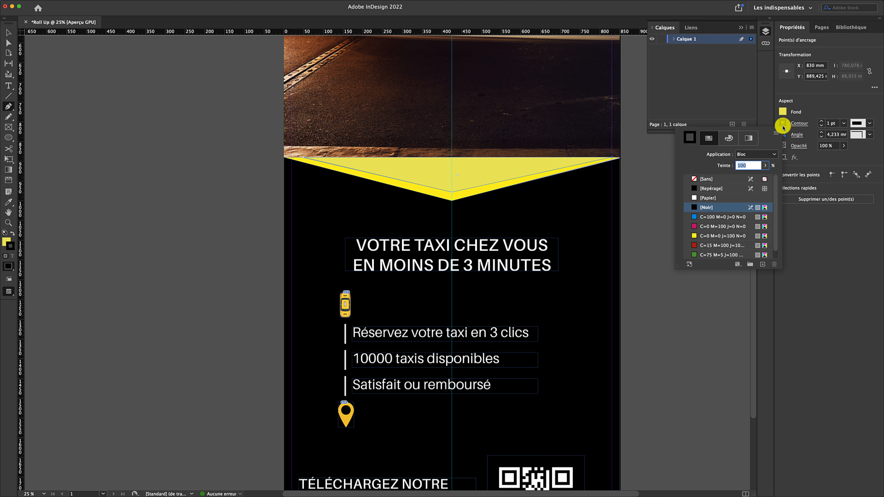
left_click(723, 179)
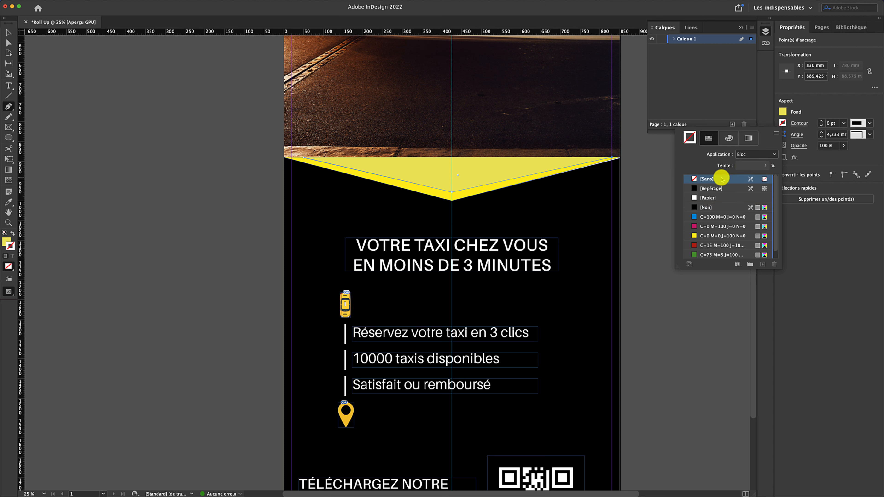
left_click(813, 213)
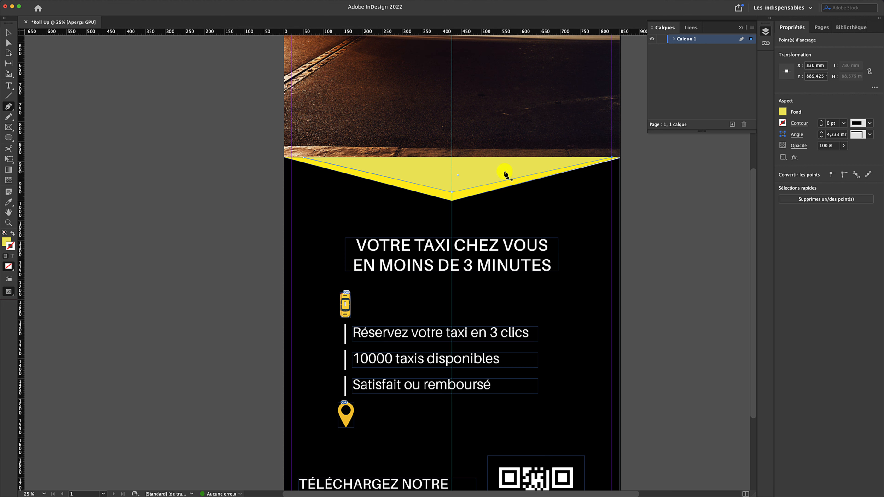
Step: Draw a circle about 88 mm in diameter over the notch's right slope at X 647 mm, Y 912 mm and fill it with [Papier]
left_click(11, 141)
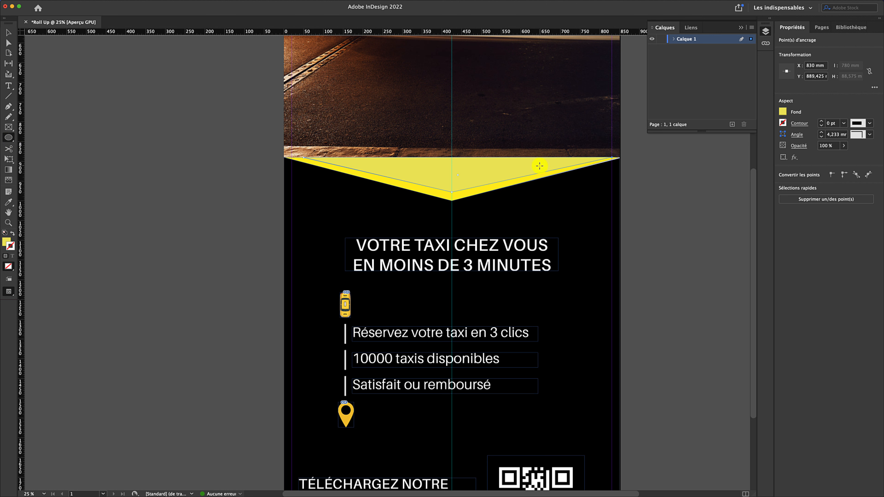
mouse_move(539, 166)
left_mouse_down()
mouse_move(553, 187)
mouse_move(583, 201)
left_mouse_up()
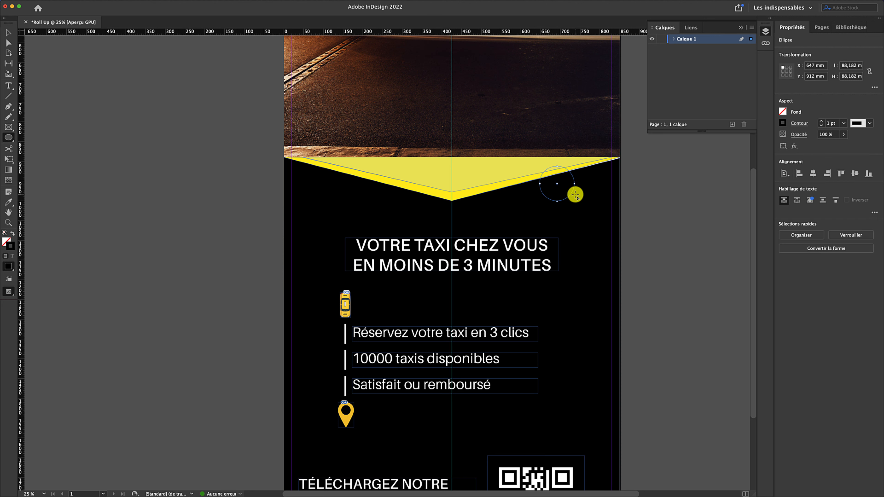
left_click(782, 110)
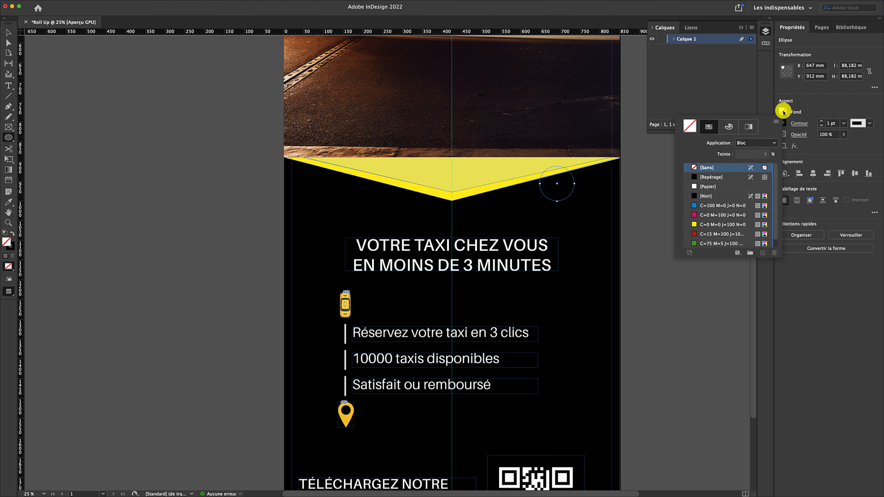
left_click(714, 188)
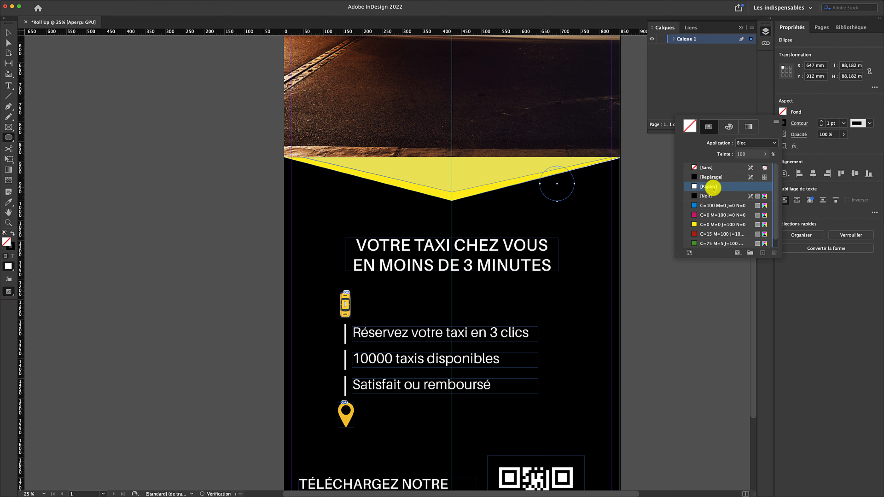
Step: Remove the white circle's stroke by setting its colour to [Sans]
left_click(798, 116)
left_click(782, 123)
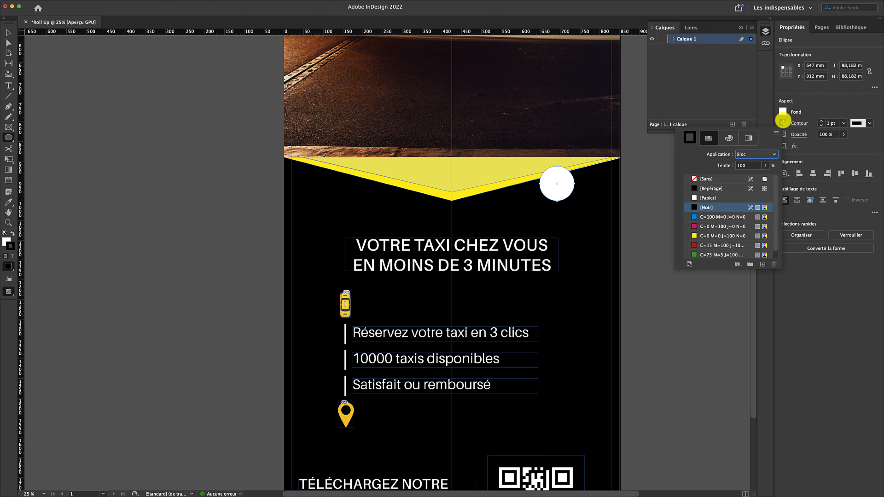
left_click(710, 179)
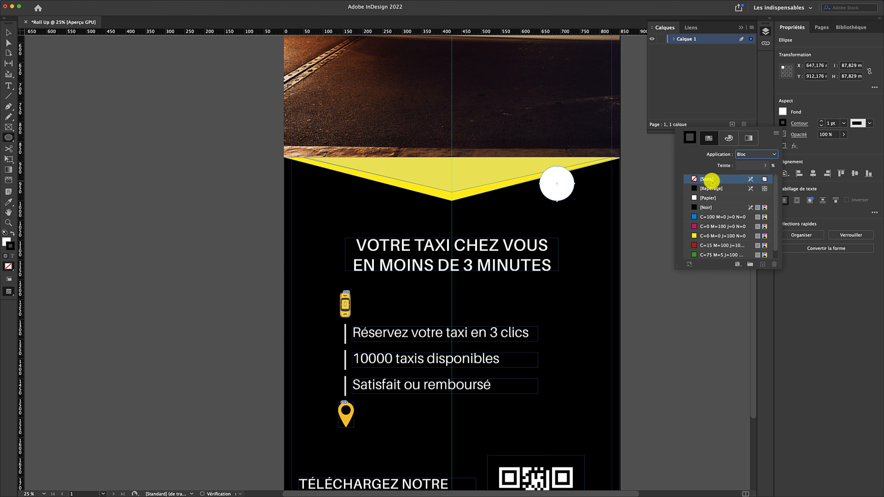
left_click(823, 262)
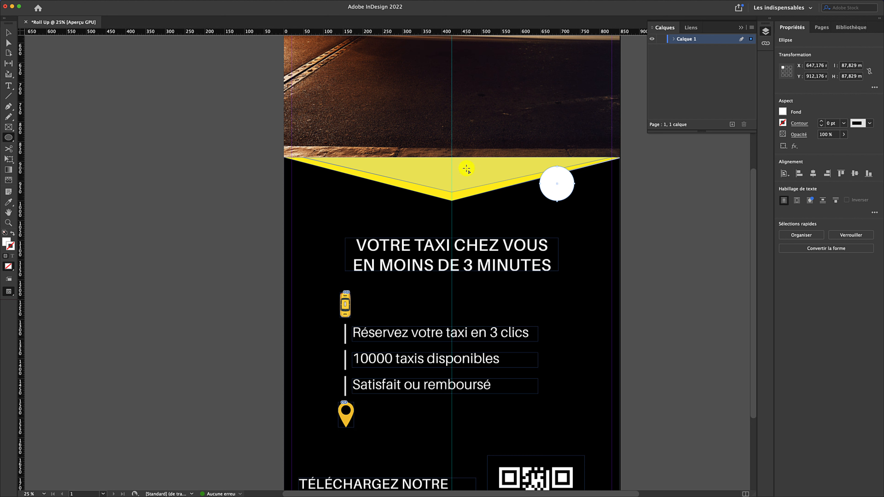
Step: Deselect the circle and place logo_taxi.tif inside it in a frame about 60 × 25.5 mm
left_click(8, 33)
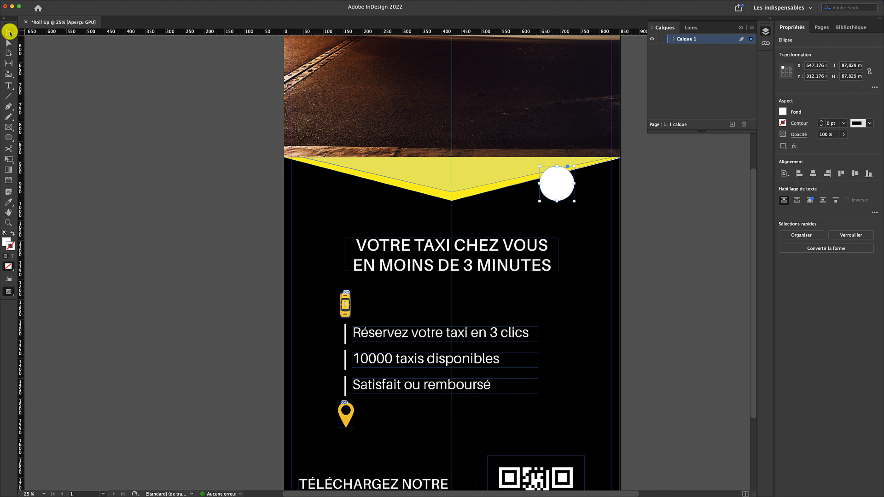
left_click(641, 190)
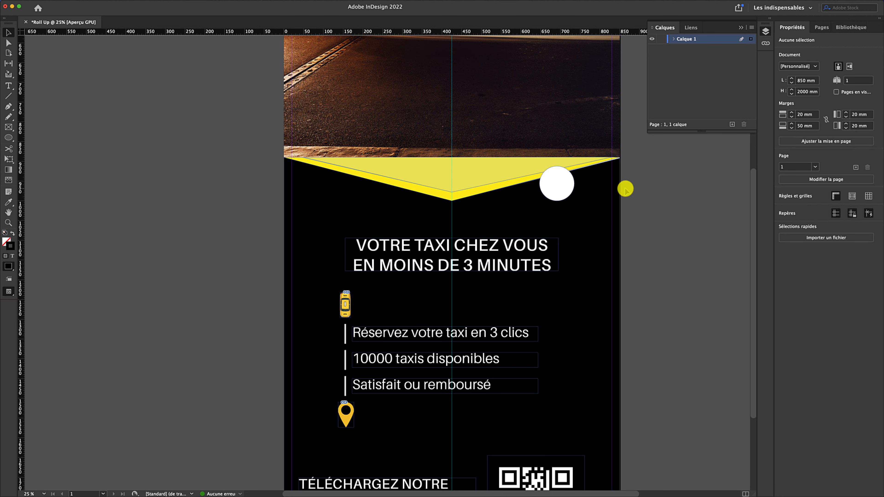
key("super+d")
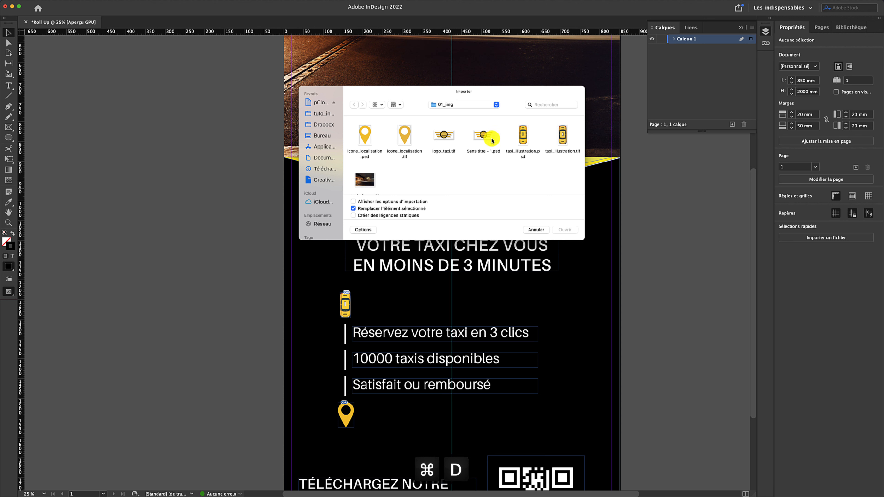
left_click(451, 140)
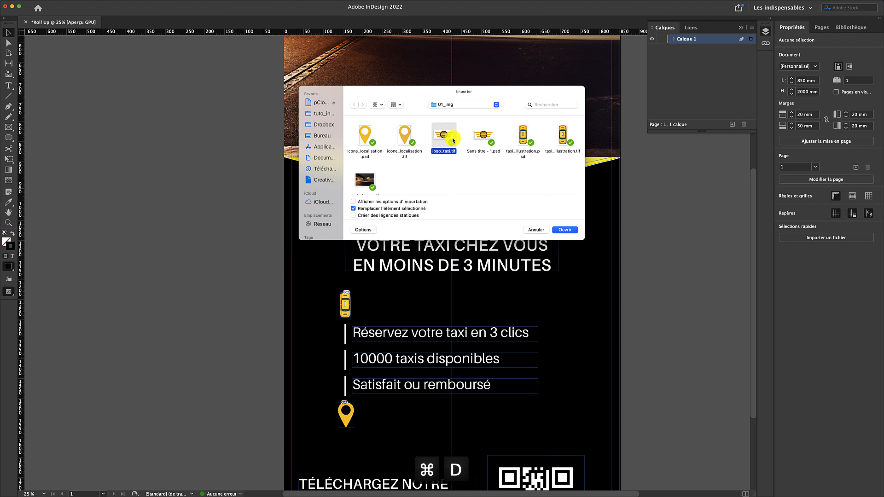
left_click(564, 230)
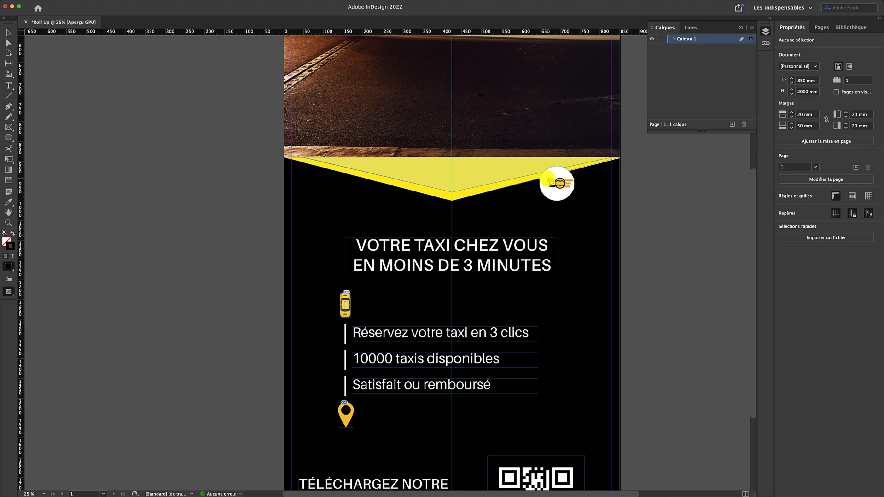
left_click_drag(547, 179, 571, 192)
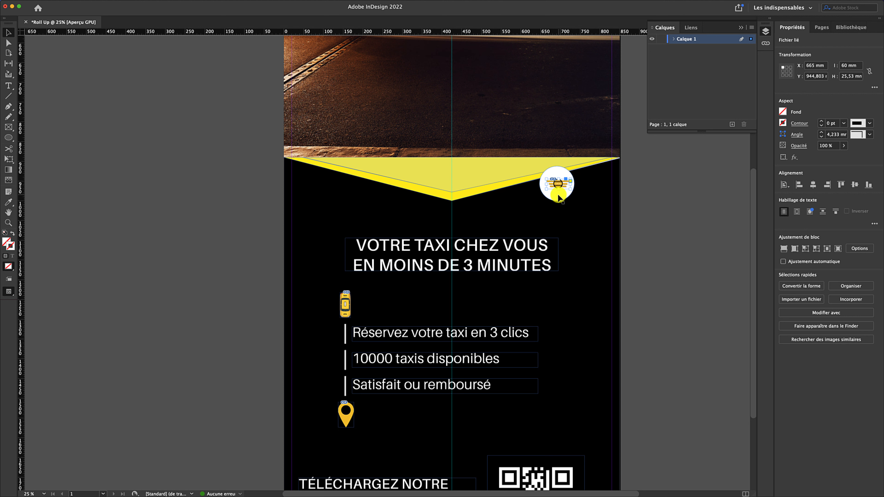
Step: Scale the circle and logo frame together to a circle diameter of about 146 mm, and fill the frame proportionally with the logo
left_click(570, 200, "shift")
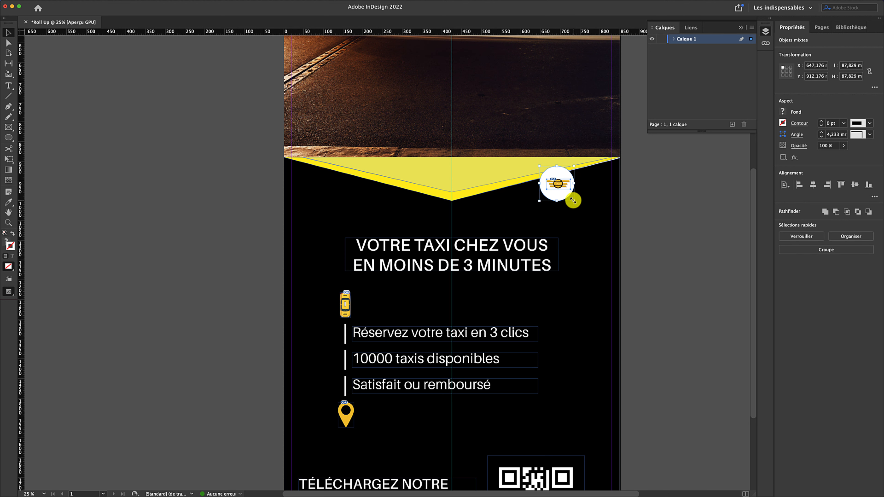
left_click_drag(573, 201, 597, 215)
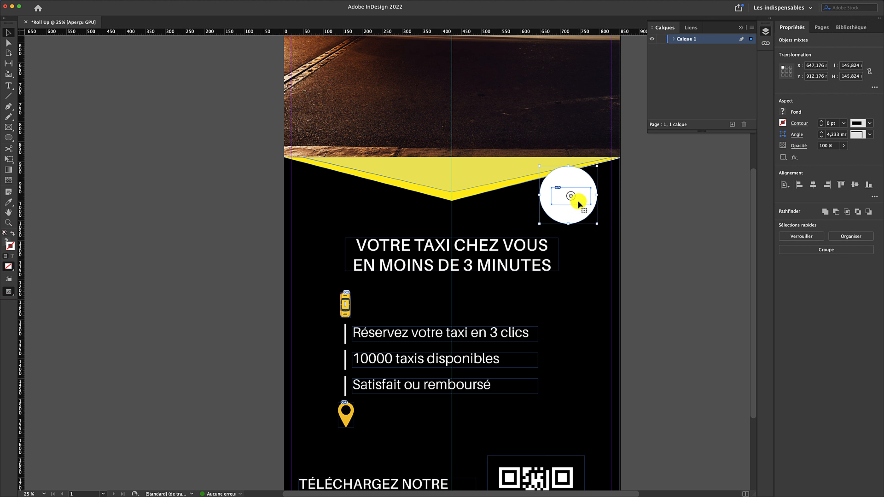
left_click(587, 202)
left_click(587, 202)
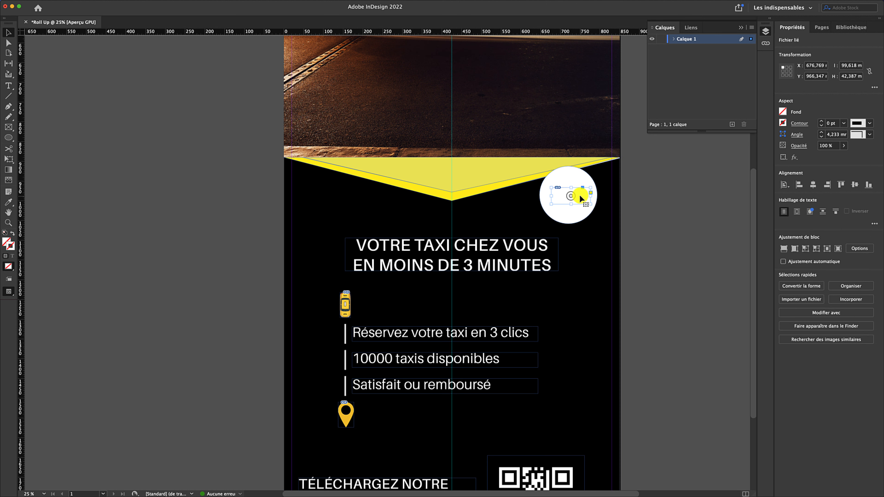
right_click(580, 195)
mouse_move(619, 292)
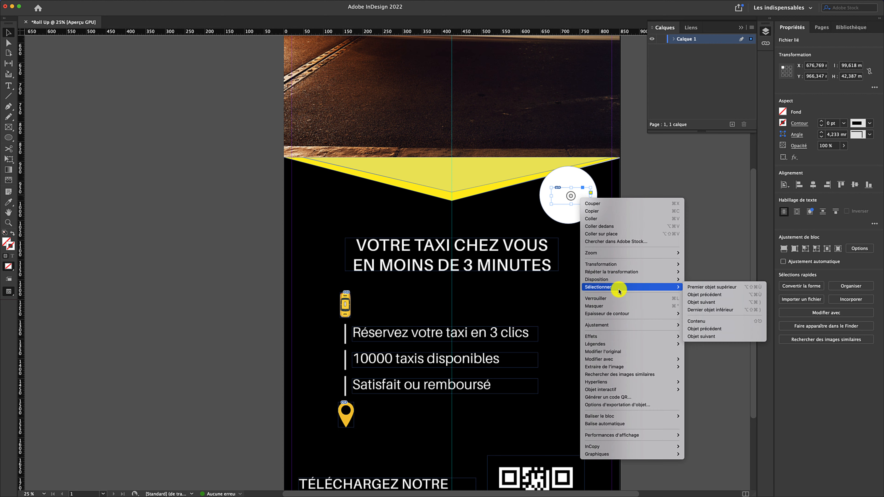
mouse_move(623, 327)
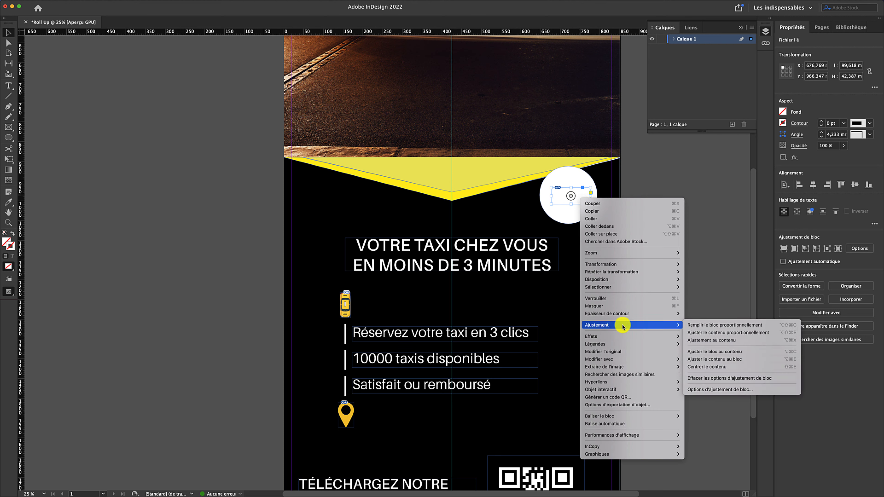
left_click(702, 326)
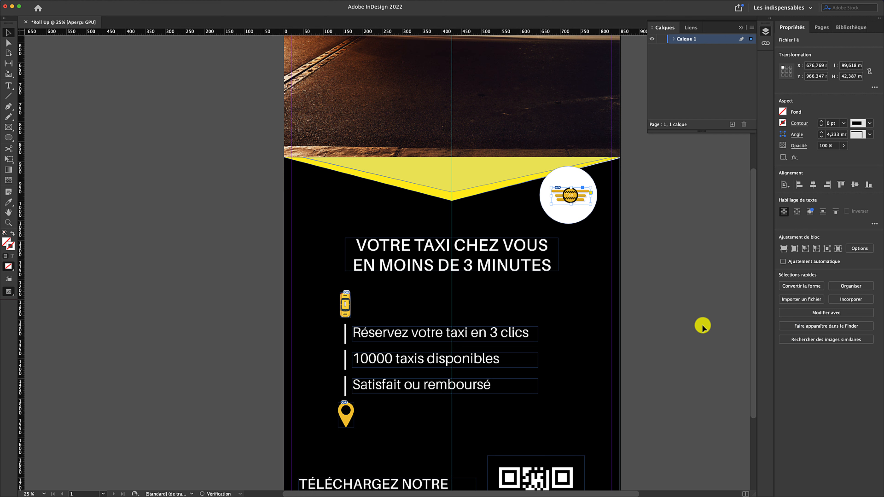
left_click(643, 237)
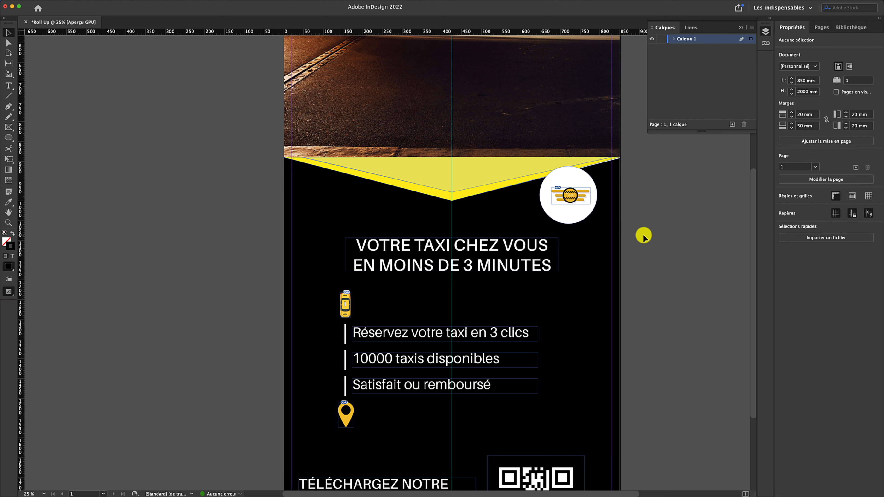
Step: Move the circle and logo together up over the image edge to X 643 mm, about Y 854 mm
left_click(581, 202)
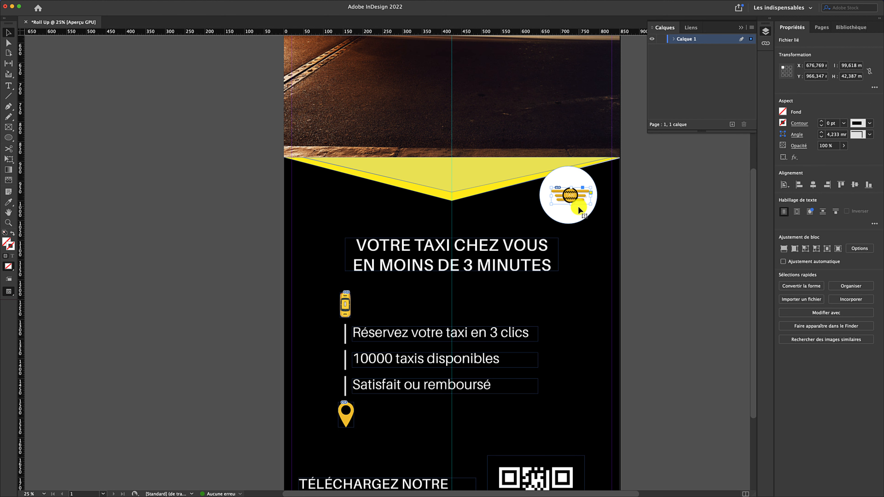
left_click(578, 207, "shift")
left_click_drag(580, 207, 582, 186)
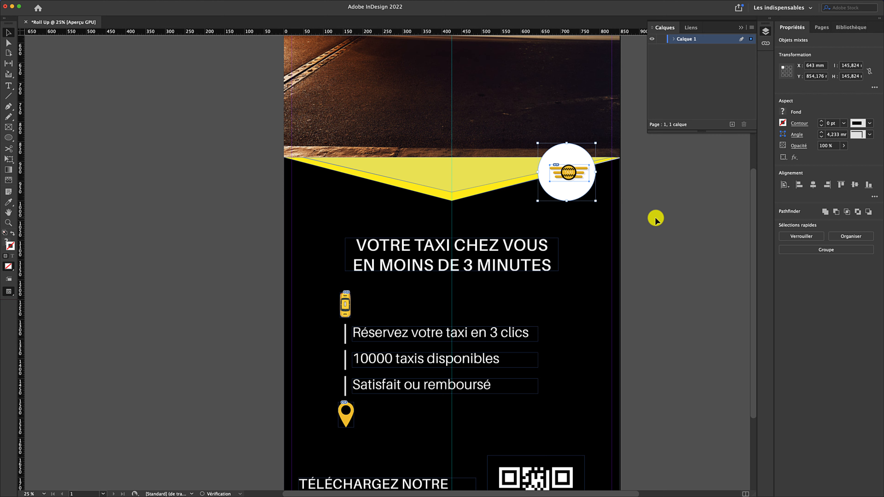